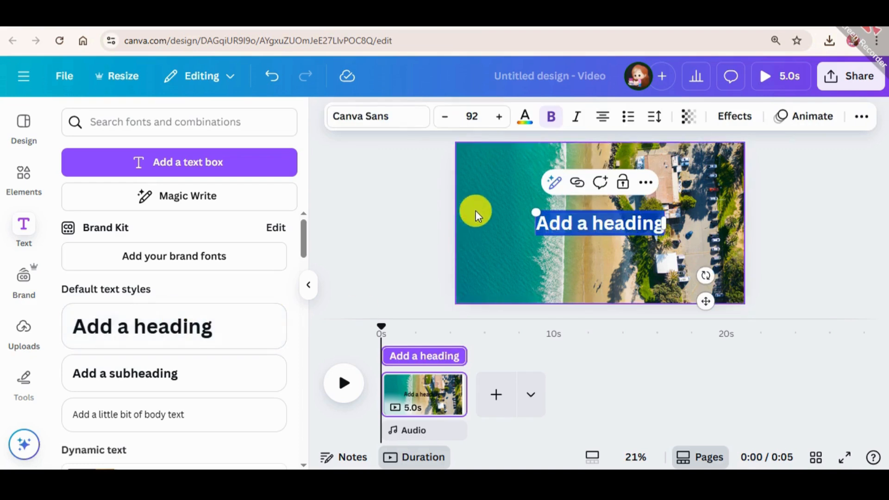
# Step: Replace the placeholder heading text with "Hawaii" and color it white
pyautogui.write('Ha')
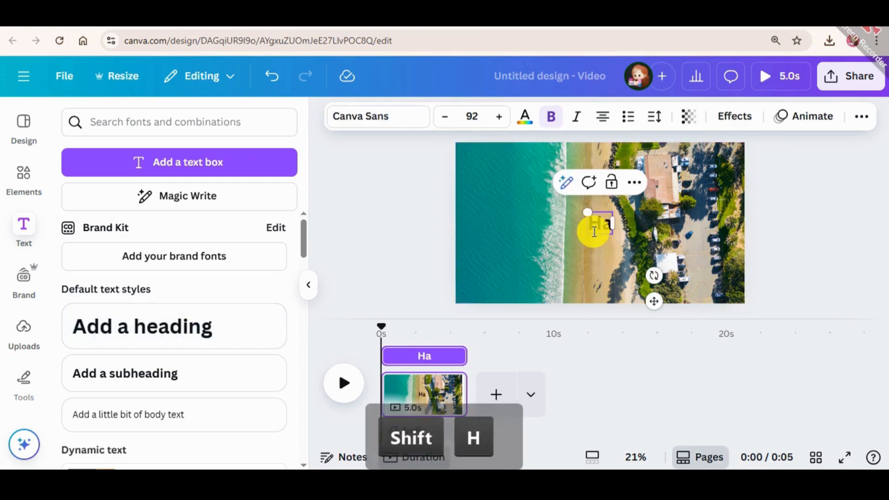
pyautogui.write('waii')
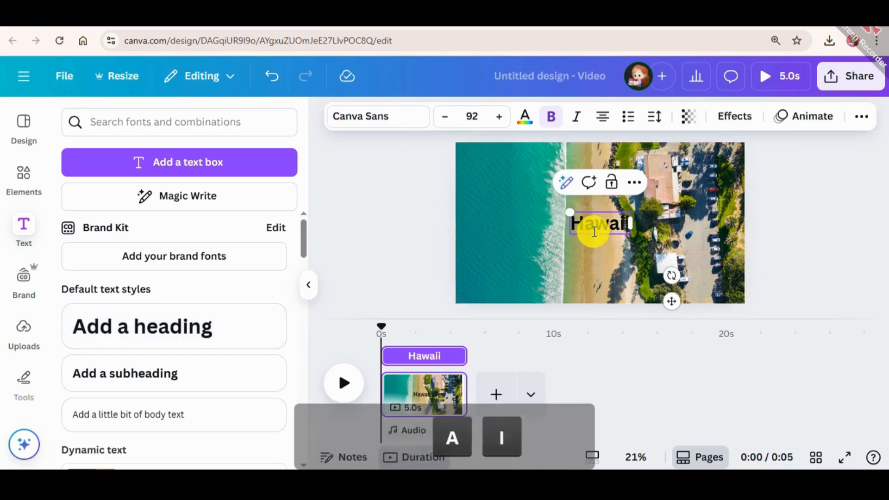
pyautogui.click(812, 273)
pyautogui.click(587, 234)
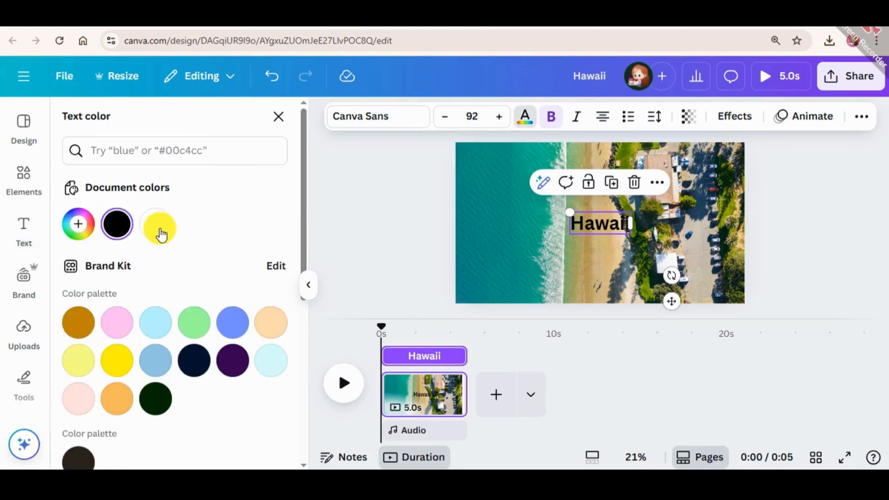
pyautogui.click(155, 224)
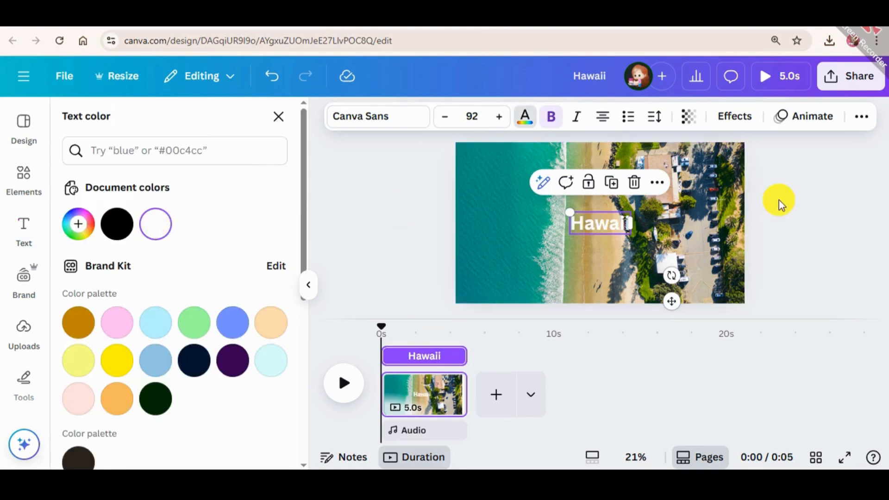
# Step: Convert the Hawaii heading to uppercase and move it up over the water's edge
pyautogui.click(860, 118)
pyautogui.click(741, 159)
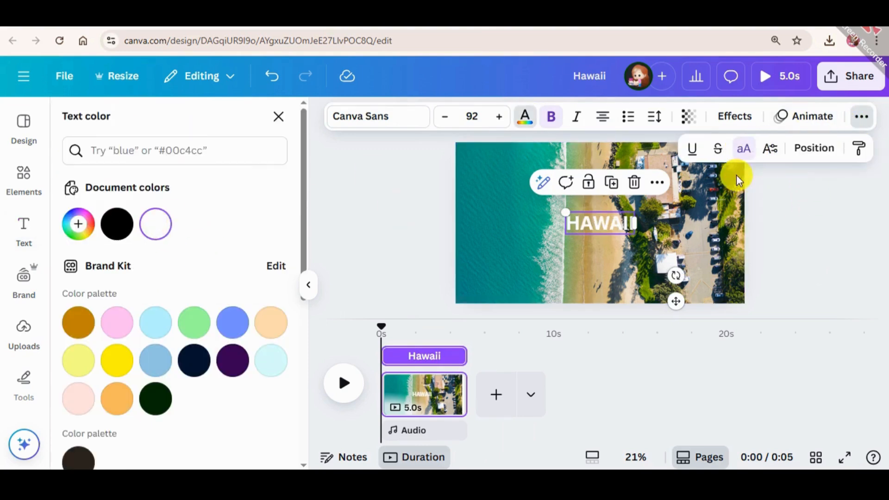
pyautogui.moveTo(581, 224); pyautogui.dragTo(541, 201)
# Step: Set the heading font to Anton, enlarge it to size 382, and center it on the page
pyautogui.click(401, 113)
pyautogui.scroll(-4, 165, 354)
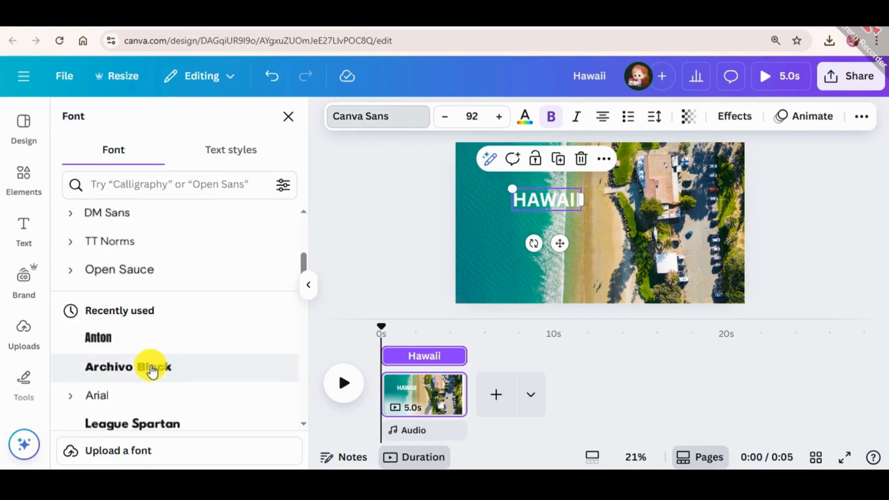
pyautogui.click(119, 340)
pyautogui.moveTo(574, 211); pyautogui.dragTo(704, 303)
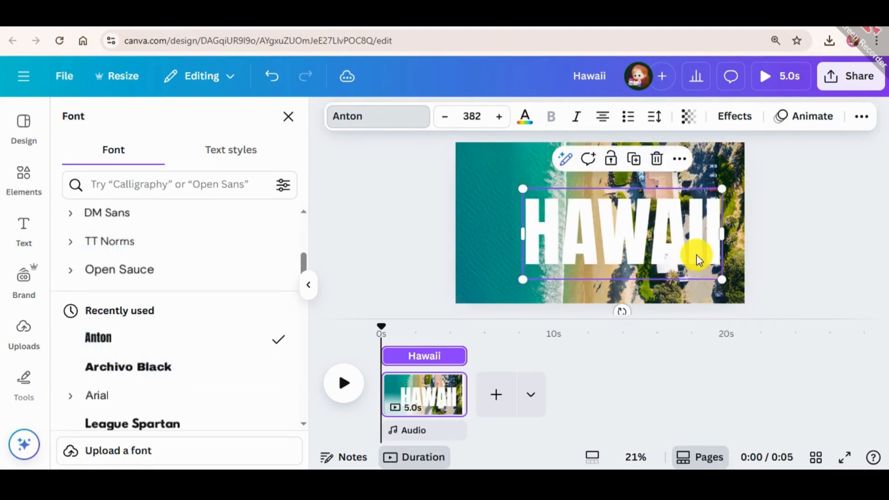
pyautogui.moveTo(686, 224); pyautogui.dragTo(667, 215)
# Step: Apply the Lift text effect to the HAWAII heading and deselect it
pyautogui.click(722, 119)
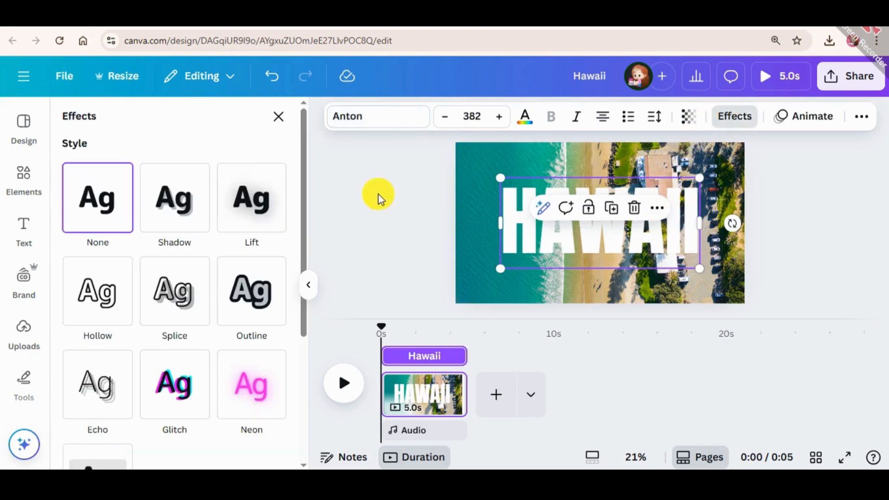
pyautogui.click(258, 185)
pyautogui.moveTo(143, 294); pyautogui.dragTo(833, 173)
pyautogui.click(796, 204)
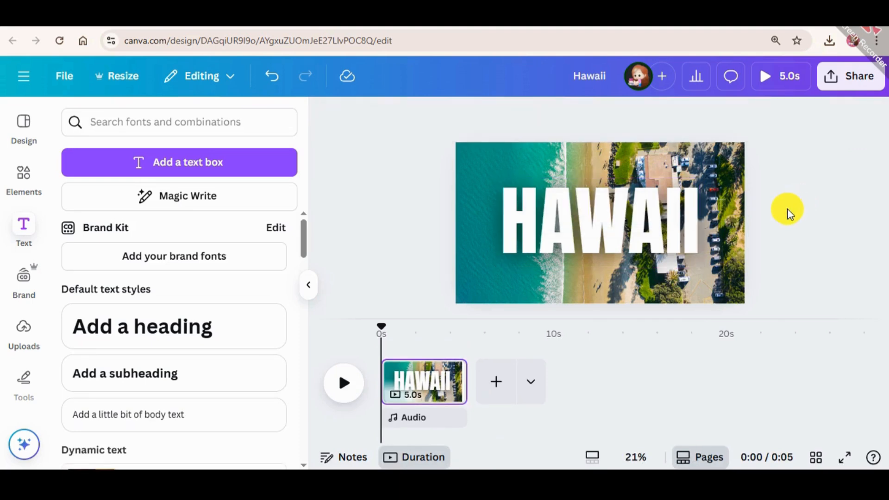
pyautogui.click(843, 78)
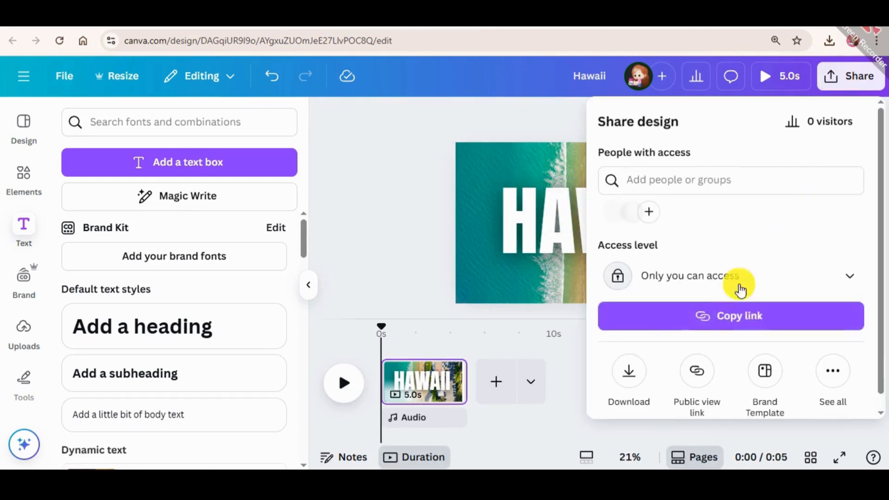
pyautogui.click(630, 370)
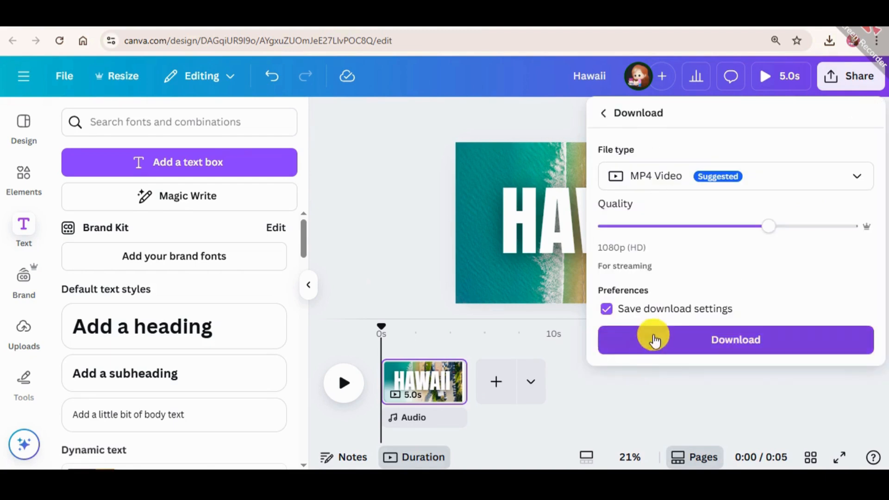
pyautogui.click(654, 334)
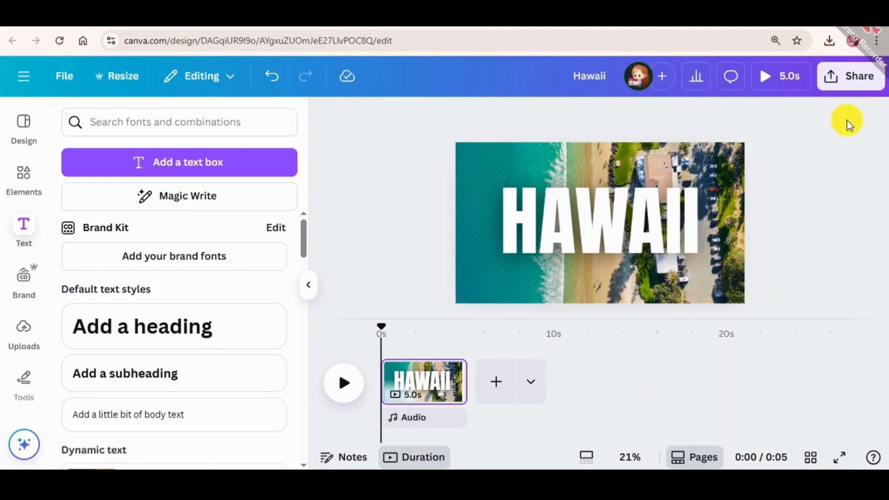
# Step: Download the Hawaii design as a JPG image
pyautogui.click(849, 77)
pyautogui.click(629, 374)
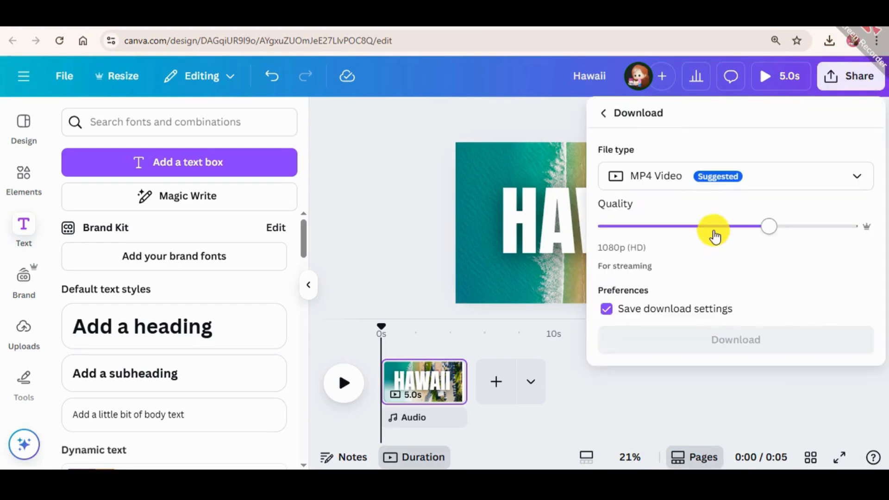
pyautogui.click(711, 172)
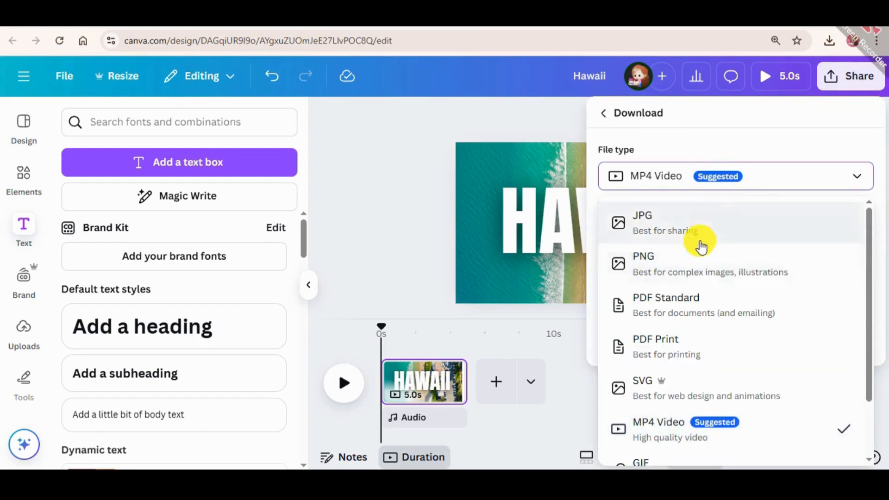
pyautogui.click(688, 232)
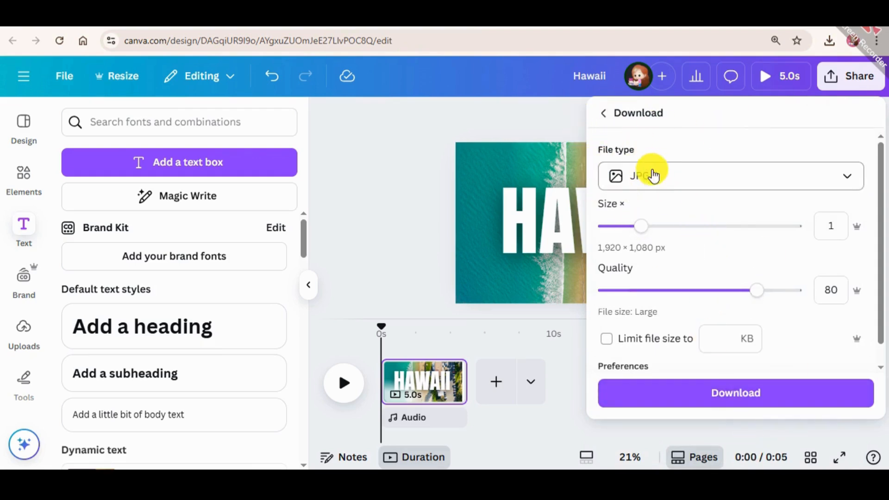
pyautogui.click(671, 395)
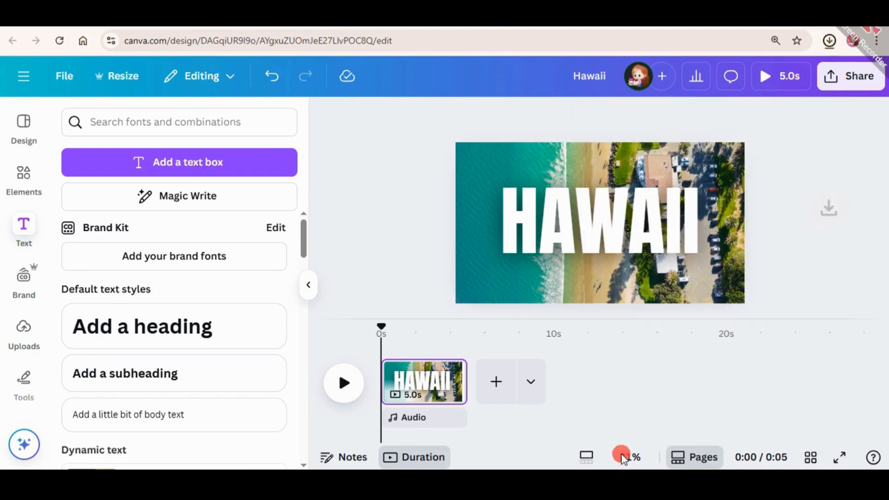
# Step: Place the uploaded flattened HAWAII image onto the page and open the elements library
pyautogui.click(40, 332)
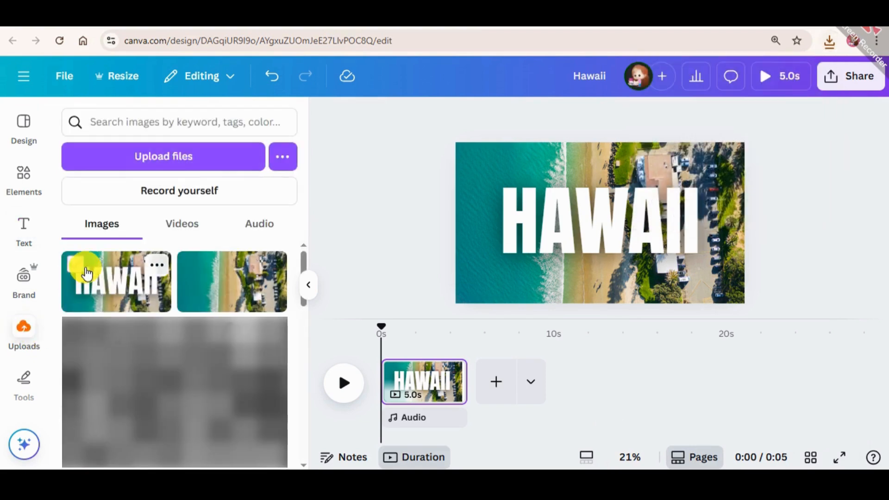
pyautogui.moveTo(118, 280); pyautogui.dragTo(562, 182)
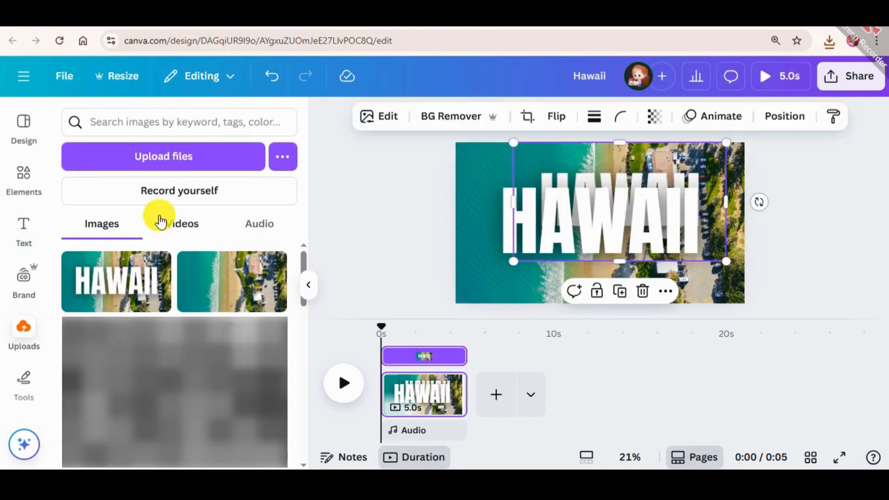
pyautogui.click(24, 176)
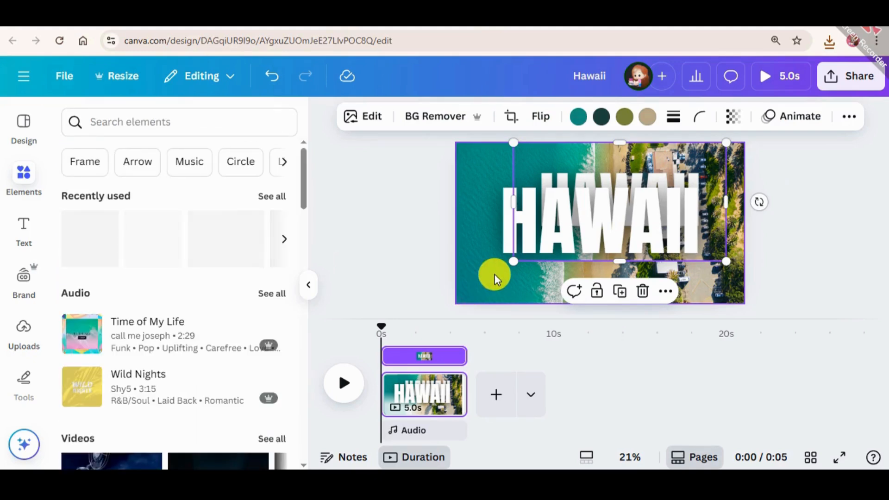
# Step: Delete the original background photo and the original HAWAII text, leaving the flattened image
pyautogui.click(546, 259)
pyautogui.press('Delete')
pyautogui.click(562, 242)
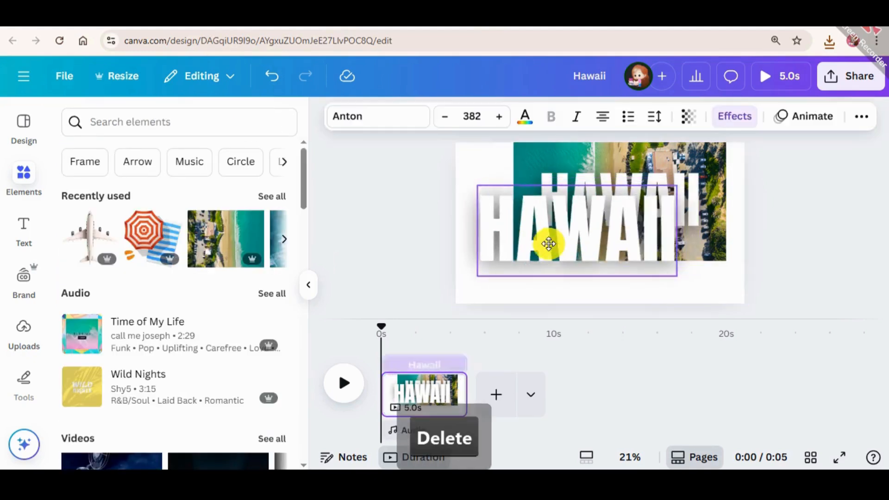
pyautogui.press('Delete')
# Step: Move and enlarge the flattened HAWAII image until it fills the entire page
pyautogui.click(679, 204)
pyautogui.moveTo(680, 204); pyautogui.dragTo(626, 209)
pyautogui.moveTo(668, 261); pyautogui.dragTo(751, 298)
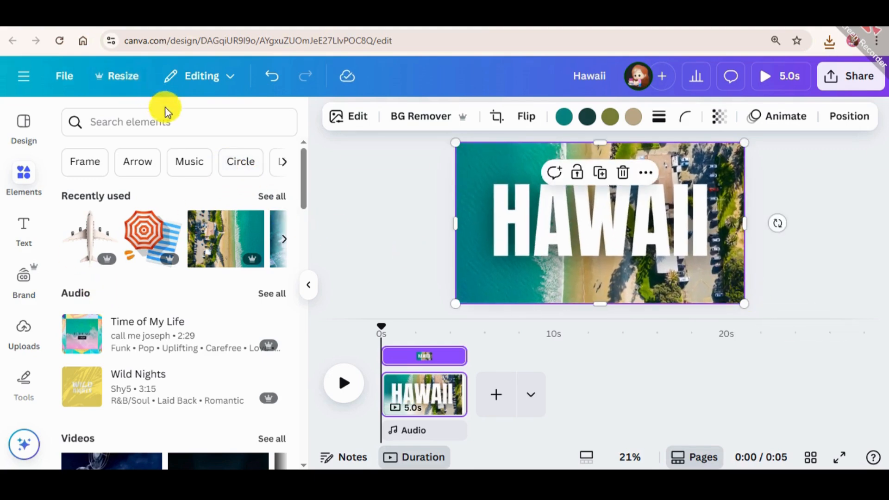
# Step: Search the elements for "real plane", filter to graphics, and add the top-view white airplane
pyautogui.click(160, 122)
pyautogui.click(163, 199)
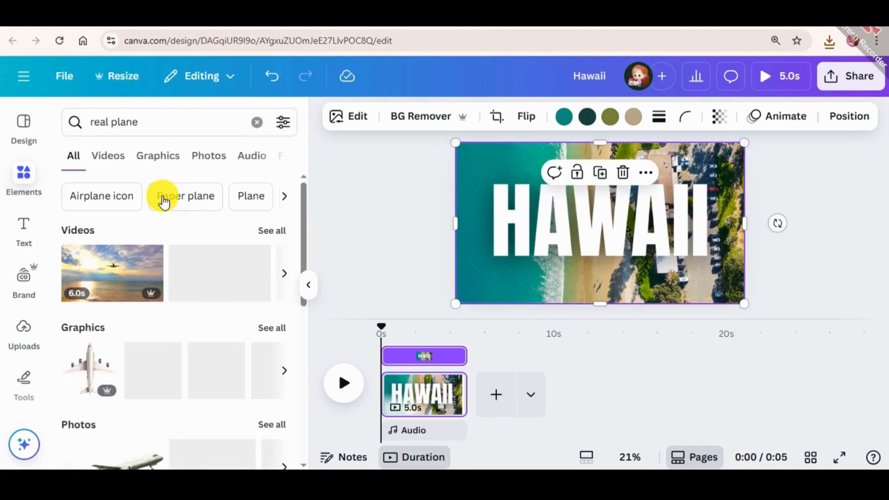
pyautogui.click(155, 155)
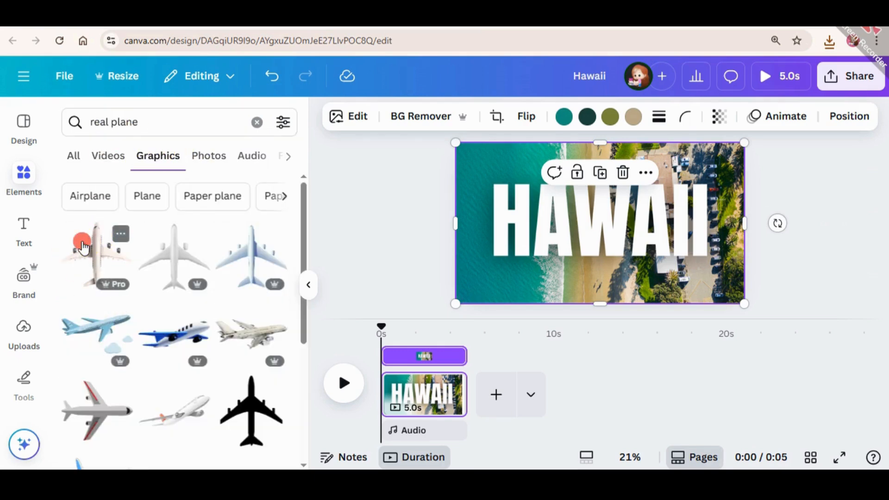
pyautogui.click(83, 247)
# Step: Rotate the airplane to face right, scale it to the page's full height, and place it over the first letters of HAWAII
pyautogui.moveTo(666, 223); pyautogui.dragTo(596, 277)
pyautogui.moveTo(591, 220); pyautogui.dragTo(581, 171)
pyautogui.moveTo(612, 202); pyautogui.dragTo(708, 303)
pyautogui.moveTo(631, 242); pyautogui.dragTo(565, 238)
# Step: Clear the element search, search for "Square", and add the plain square shape to the page
pyautogui.click(260, 130)
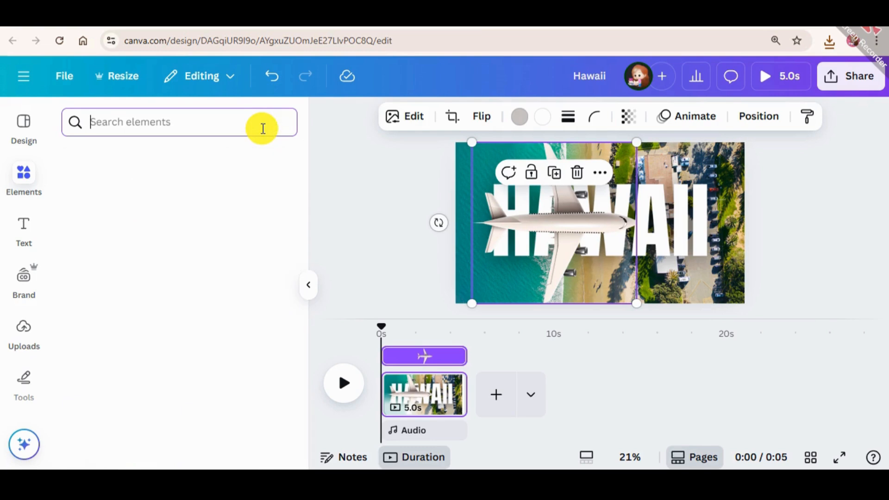
pyautogui.scroll(-6, 182, 315)
pyautogui.scroll(6, 182, 315)
pyautogui.click(180, 123)
pyautogui.write('s')
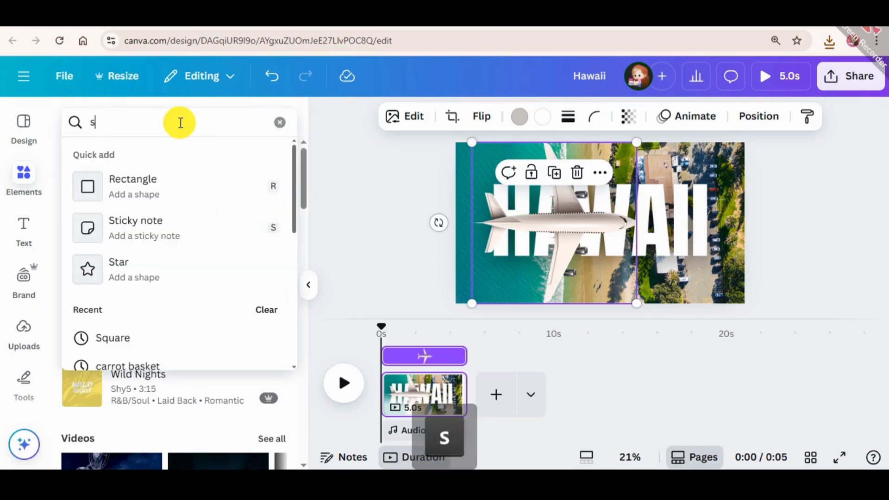
pyautogui.click(123, 340)
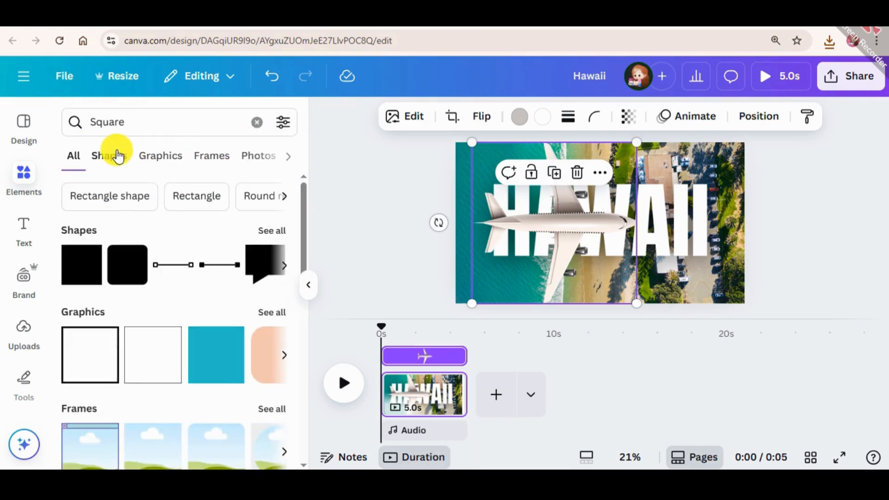
pyautogui.click(75, 275)
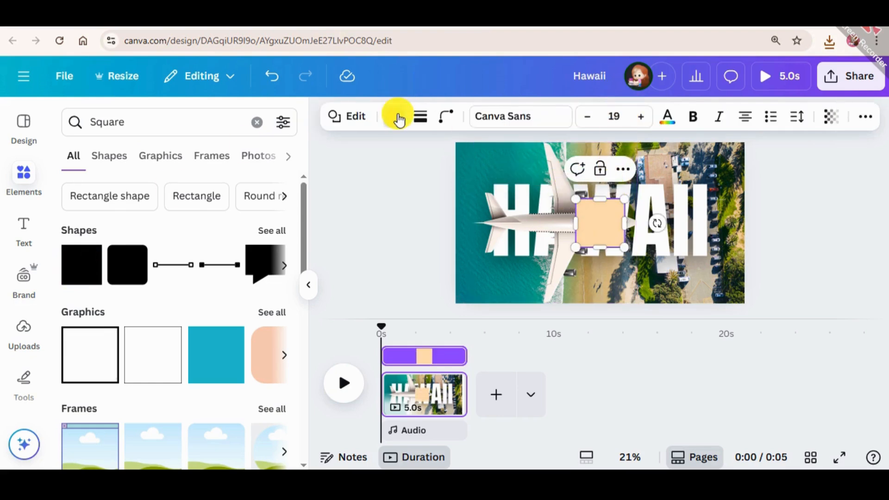
# Step: Fill the square with the bright yellow from the Brand Kit palette
pyautogui.click(397, 117)
pyautogui.scroll(-6, 166, 356)
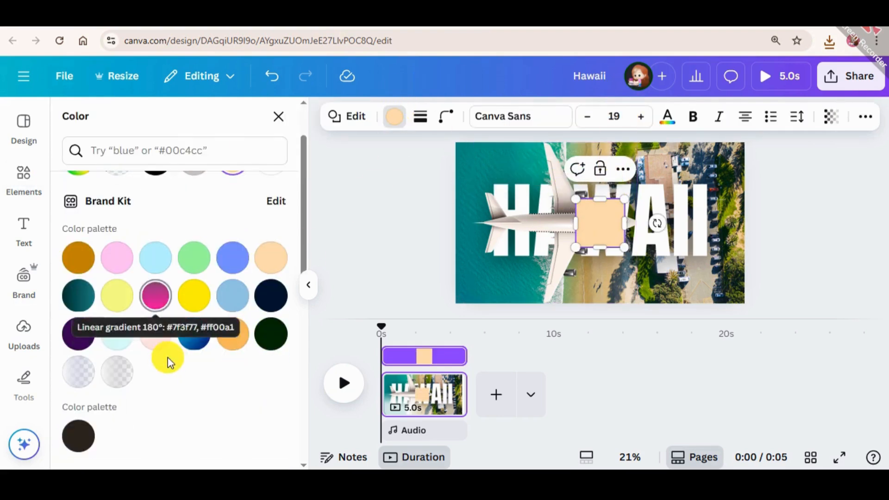
pyautogui.scroll(-3, 181, 370)
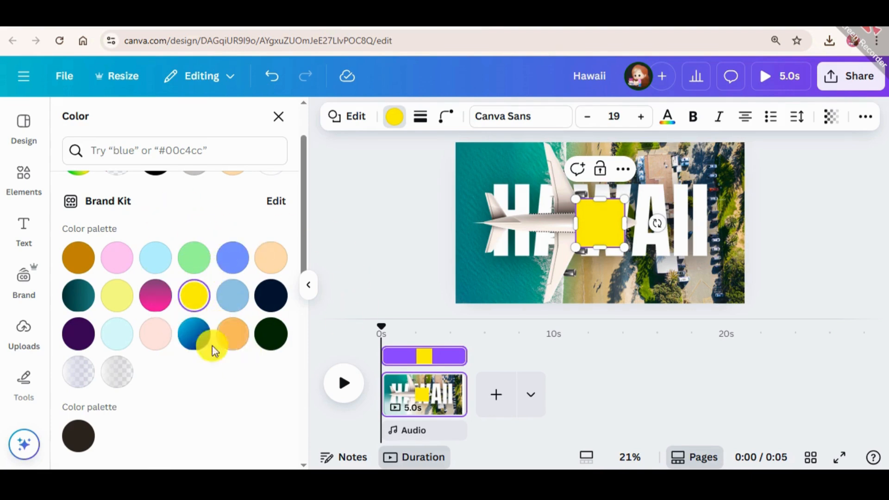
pyautogui.scroll(-5, 194, 332)
pyautogui.scroll(5, 194, 301)
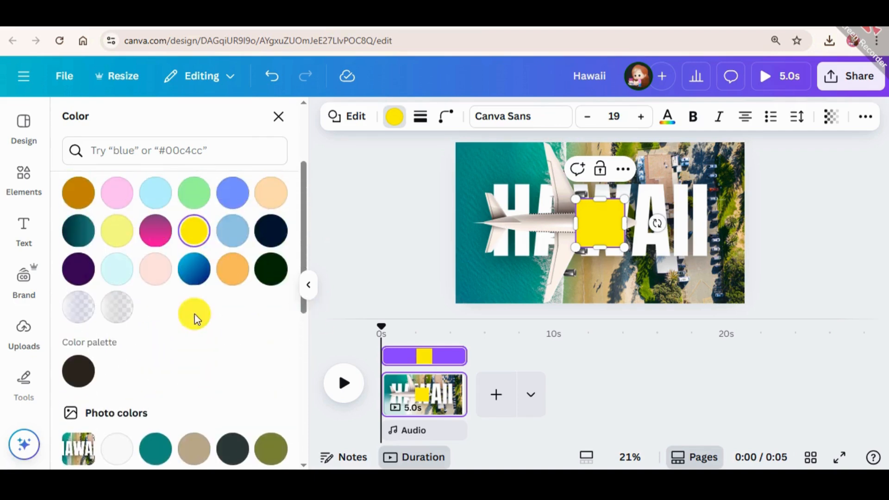
# Step: Move the yellow square to the page's upper edge and enlarge it to cover everything from the airplane's middle to the right page edge
pyautogui.moveTo(605, 239); pyautogui.dragTo(589, 182)
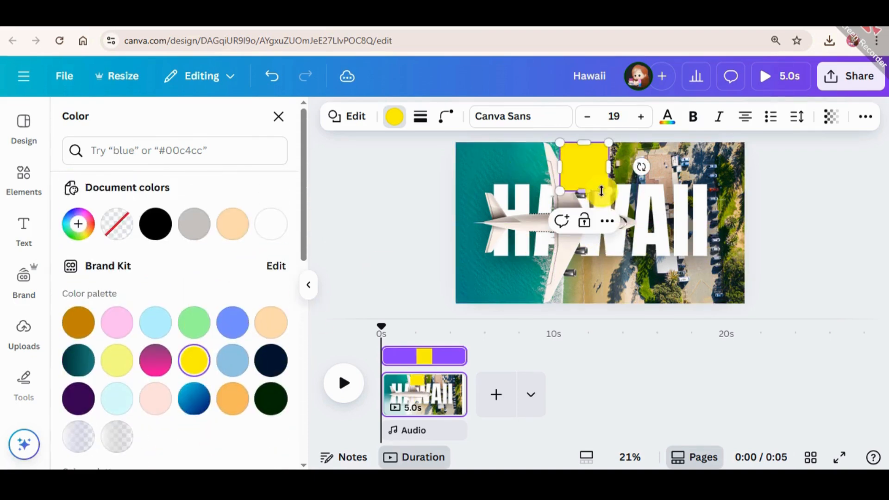
pyautogui.click(606, 182)
pyautogui.click(605, 155)
pyautogui.click(614, 200)
pyautogui.click(603, 161)
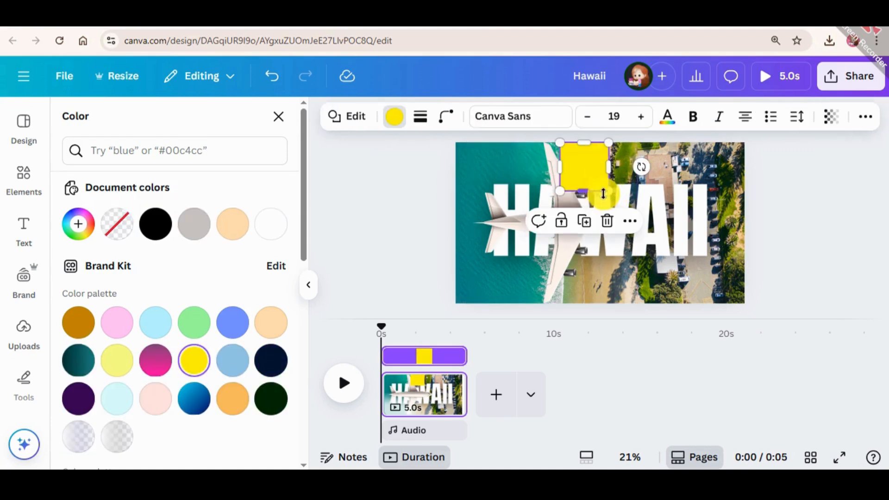
pyautogui.moveTo(613, 196); pyautogui.dragTo(875, 308)
pyautogui.moveTo(666, 250); pyautogui.dragTo(656, 245)
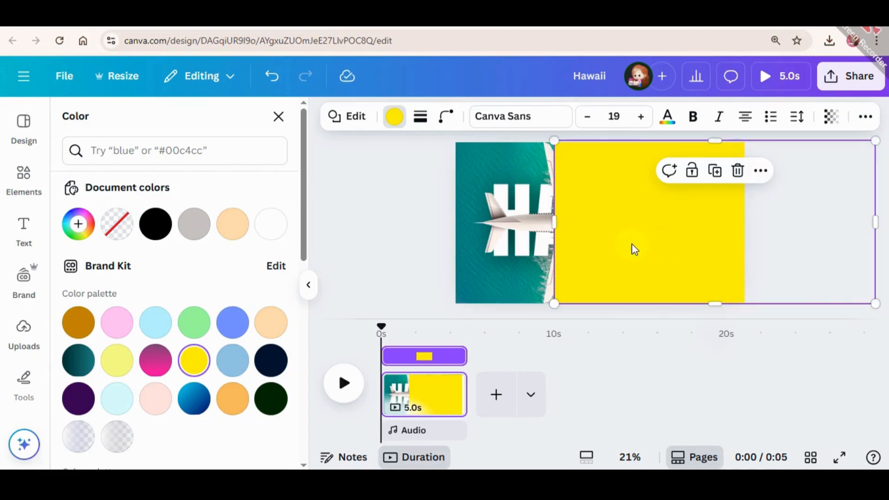
# Step: Add a second square shape to the page and fill it with the same yellow
pyautogui.click(278, 117)
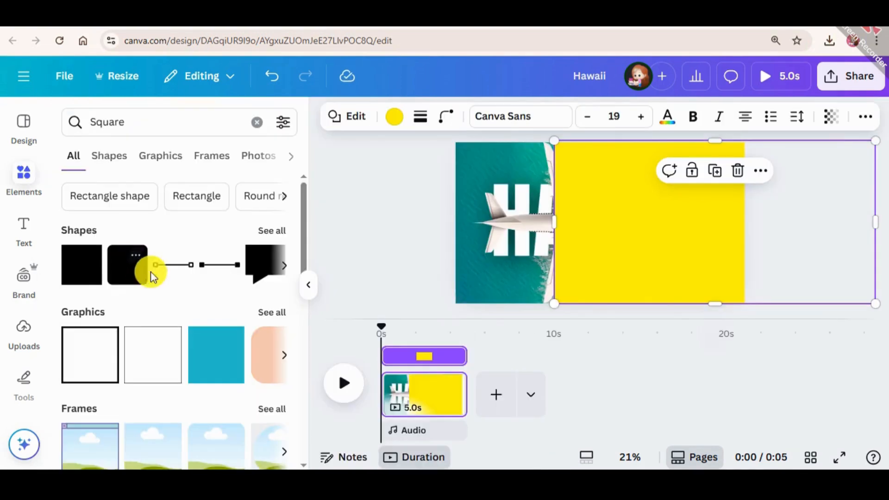
pyautogui.click(151, 247)
pyautogui.click(395, 116)
pyautogui.click(271, 223)
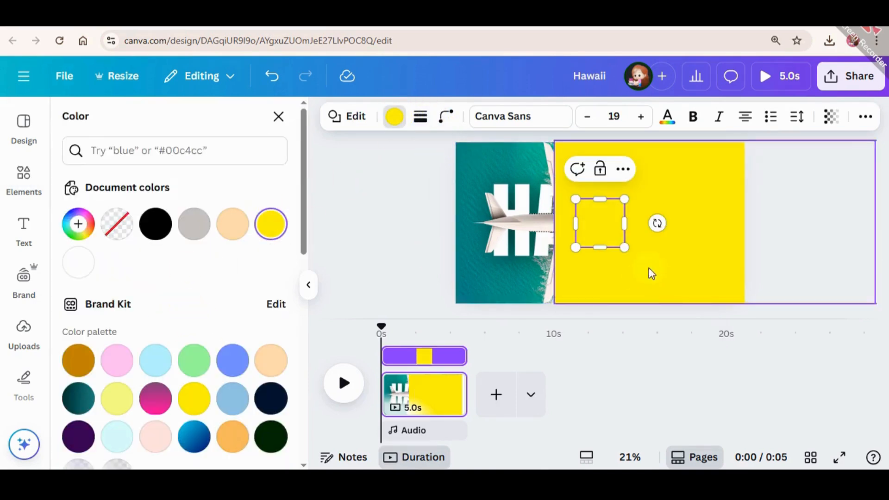
# Step: Move the small yellow square to the page's upper edge, stretch it downward, and tilt it to follow the airplane's upper wing
pyautogui.moveTo(604, 218); pyautogui.dragTo(573, 160)
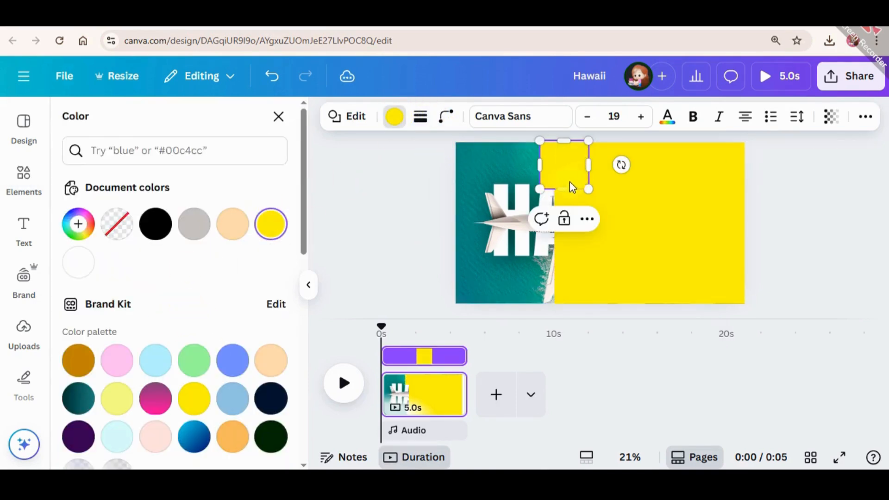
pyautogui.moveTo(564, 191); pyautogui.dragTo(555, 214)
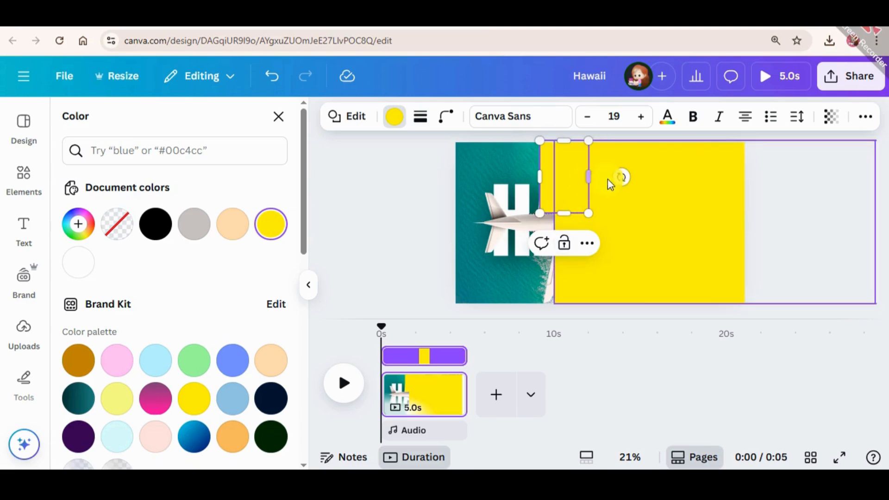
pyautogui.moveTo(626, 178); pyautogui.dragTo(651, 169)
pyautogui.moveTo(565, 171); pyautogui.dragTo(574, 170)
pyautogui.moveTo(644, 167); pyautogui.dragTo(646, 166)
pyautogui.moveTo(573, 198); pyautogui.dragTo(573, 185)
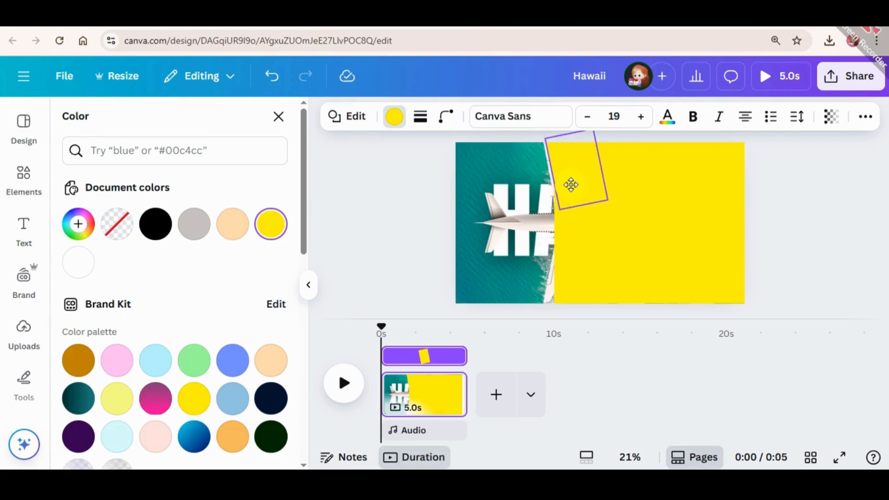
# Step: Duplicate the tilted yellow shape, rotate the copy to the mirrored angle, and place it along the airplane's lower wing
pyautogui.moveTo(569, 185); pyautogui.dragTo(610, 240)
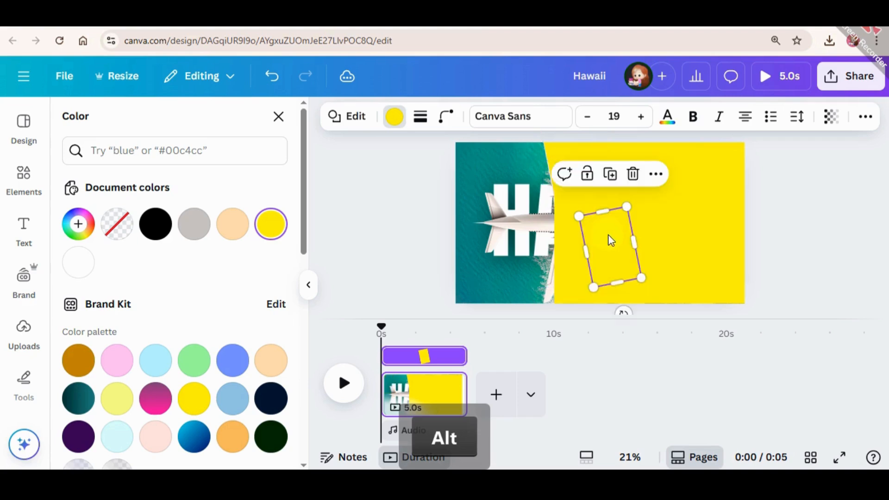
pyautogui.moveTo(625, 310); pyautogui.dragTo(605, 303)
pyautogui.moveTo(597, 250); pyautogui.dragTo(573, 264)
pyautogui.moveTo(627, 280); pyautogui.dragTo(626, 278)
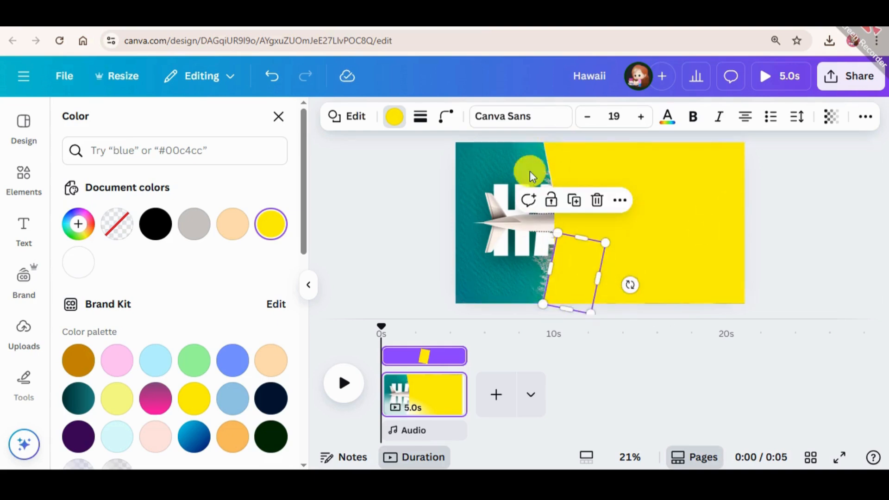
# Step: Nudge the upper and lower tilted yellow shapes slightly left to align them with the wing edges
pyautogui.click(578, 152)
pyautogui.press('Left')
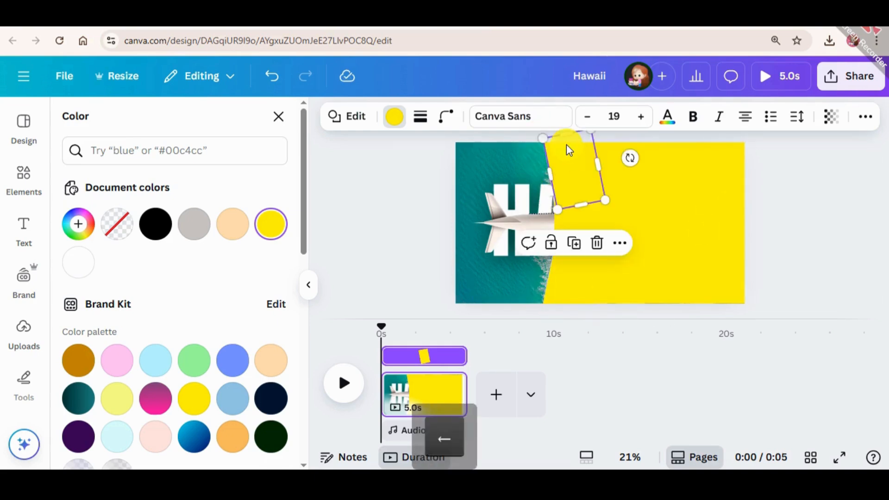
pyautogui.moveTo(567, 146); pyautogui.dragTo(567, 145)
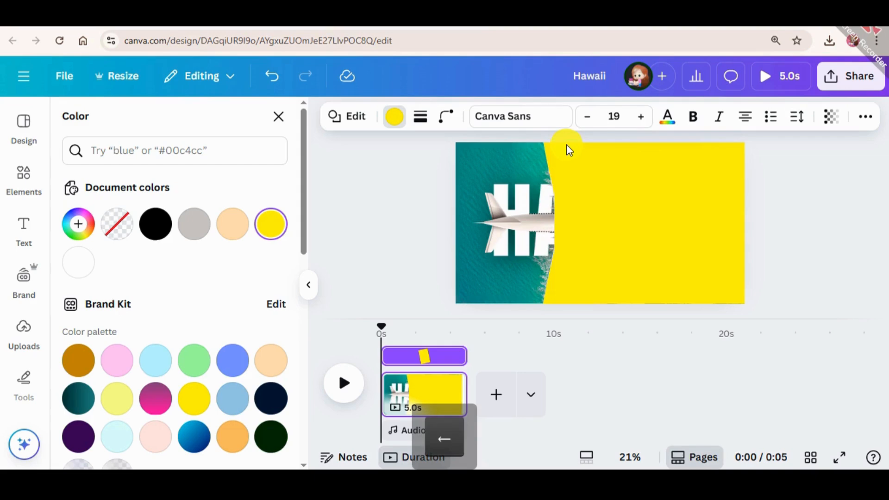
pyautogui.click(580, 295)
pyautogui.press('Left')
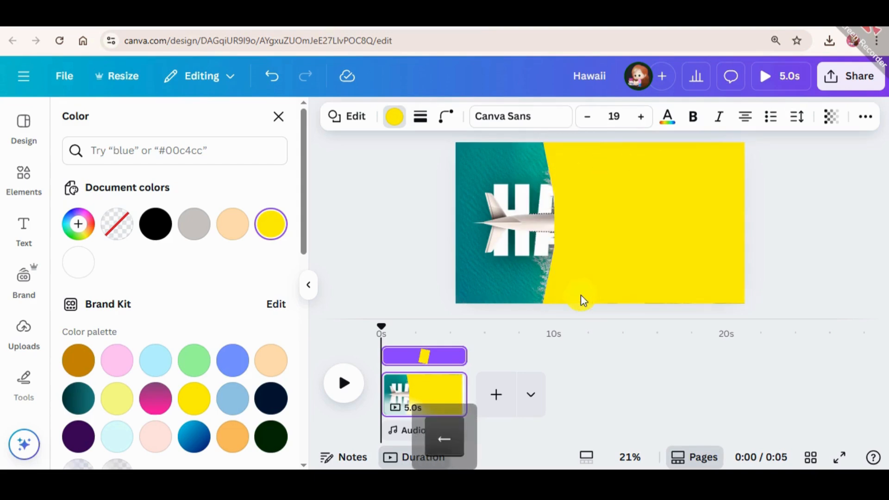
pyautogui.click(813, 193)
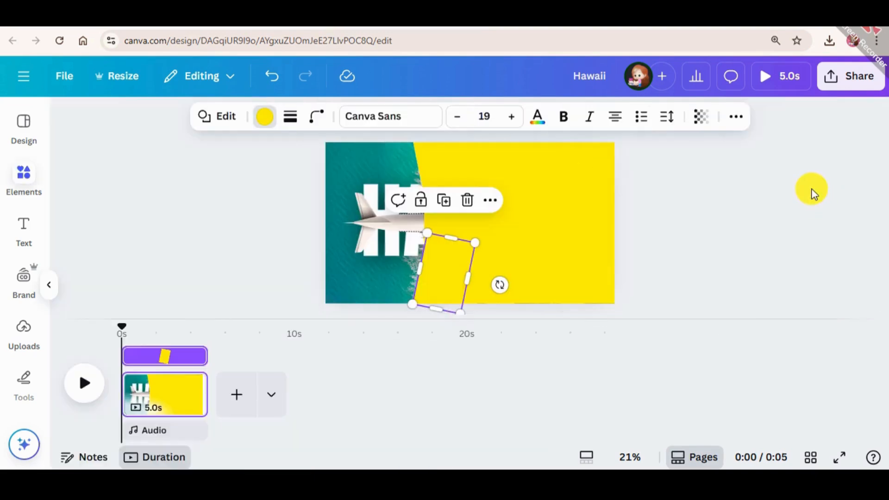
pyautogui.click(793, 182)
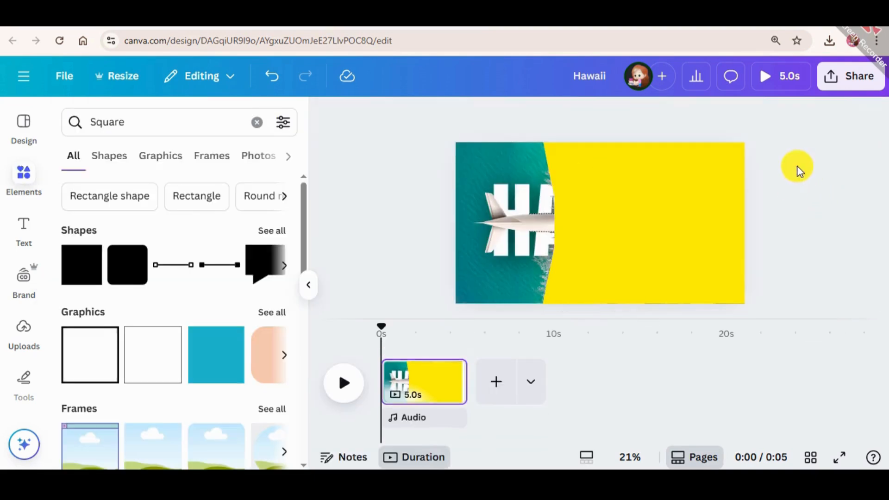
# Step: Group the two tilted shapes with the large yellow rectangle and send the group backward behind the airplane
pyautogui.click(565, 182)
pyautogui.keyDown('shift'); pyautogui.click(570, 275); pyautogui.keyUp('shift')
pyautogui.keyDown('shift'); pyautogui.click(707, 193); pyautogui.keyUp('shift')
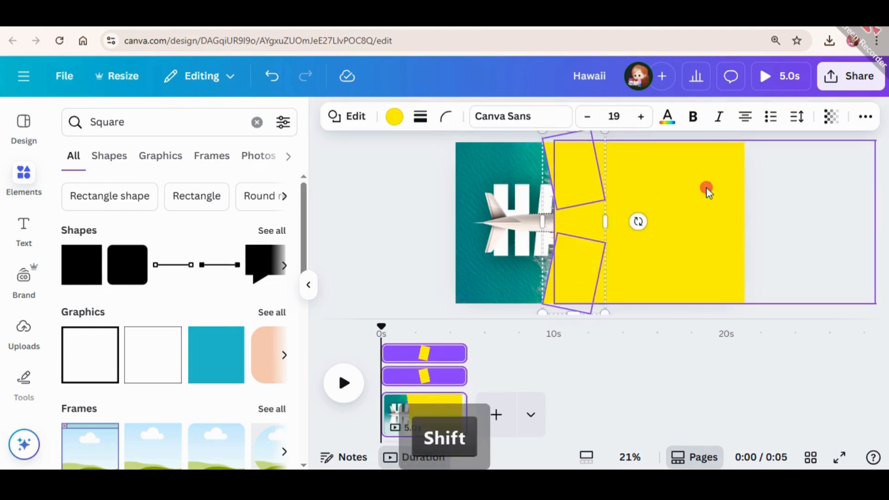
pyautogui.click(675, 162)
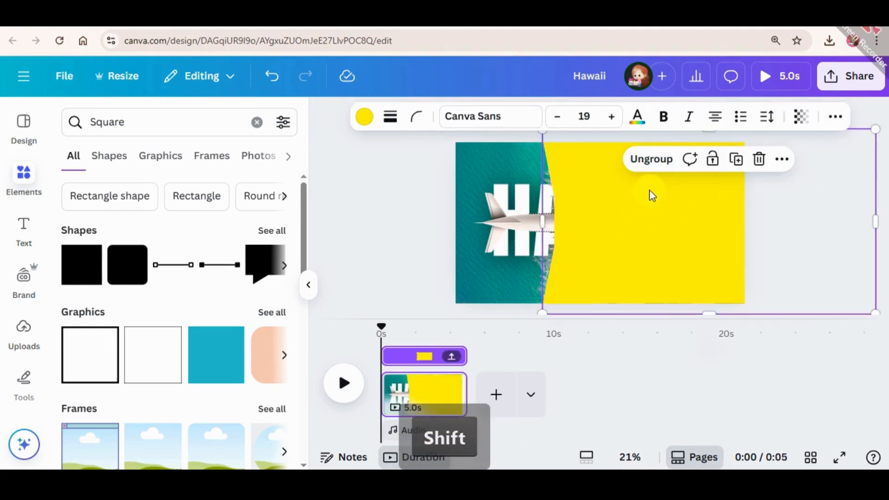
pyautogui.hotkey('ctrl', '[')
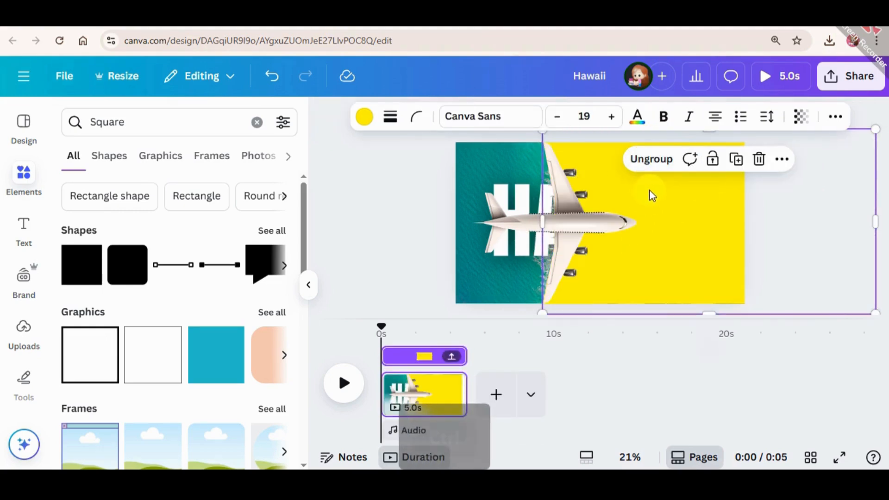
pyautogui.click(416, 200)
# Step: Group the airplane with the yellow shapes and shift them left until only the airplane's front part is on the page
pyautogui.click(682, 184)
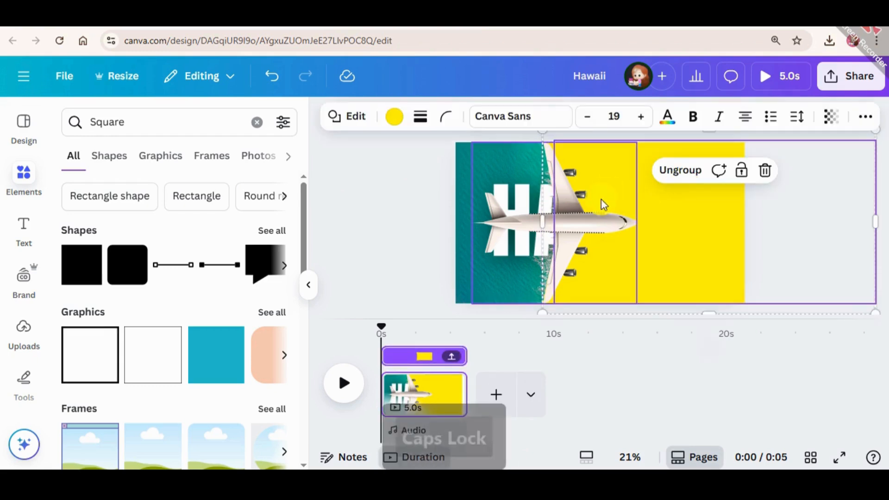
pyautogui.keyDown('shift'); pyautogui.click(601, 216); pyautogui.keyUp('shift')
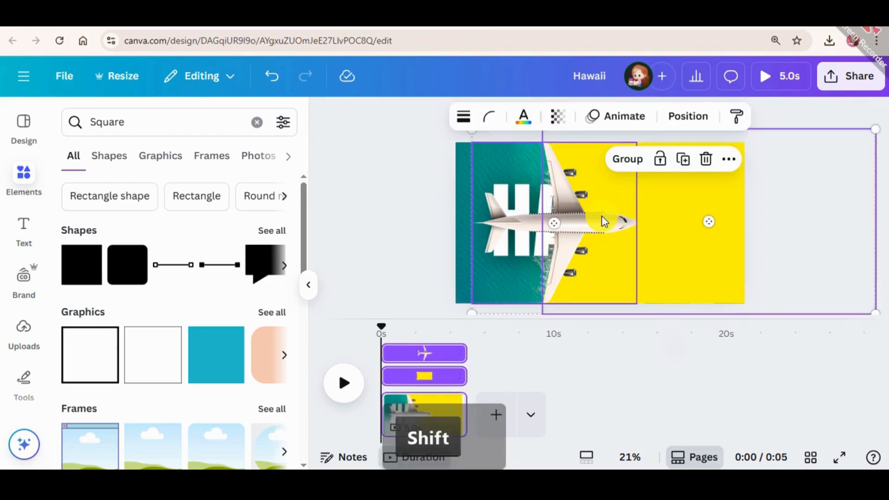
pyautogui.click(634, 167)
pyautogui.moveTo(660, 222); pyautogui.dragTo(592, 220)
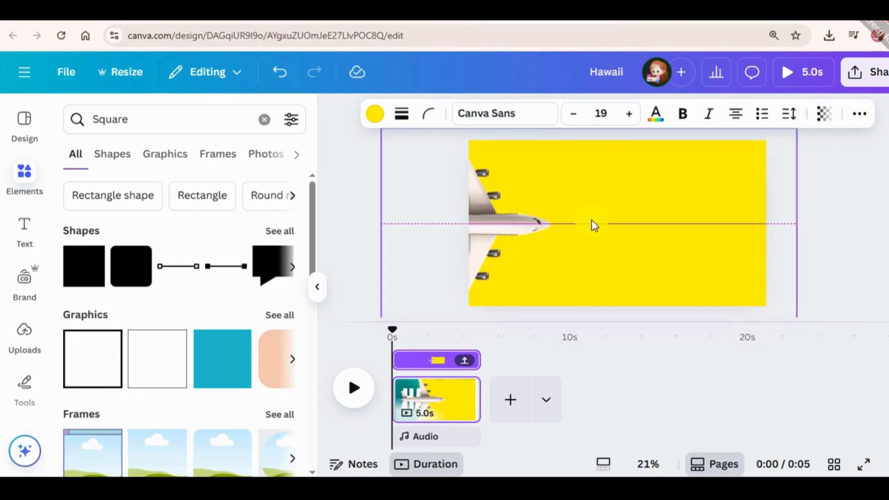
pyautogui.click(853, 159)
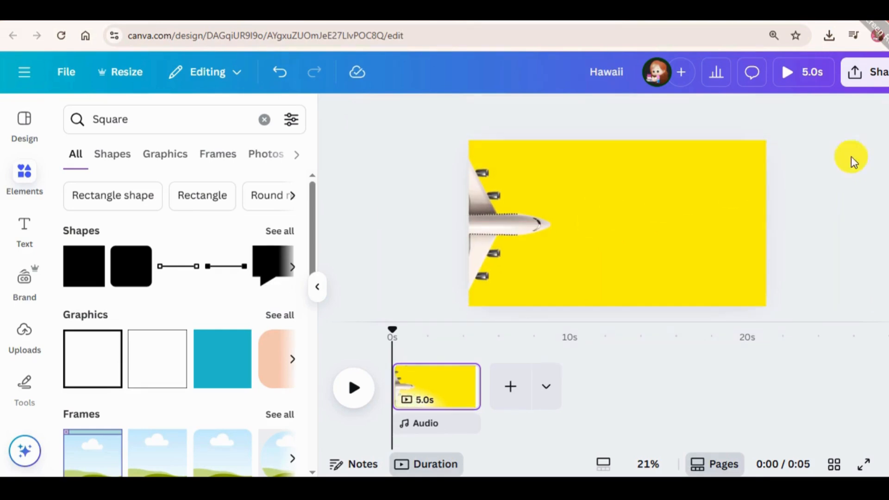
# Step: Ungroup the airplane and yellow shapes and widen the large yellow rectangle to the right, well beyond the page
pyautogui.click(705, 228)
pyautogui.click(594, 171)
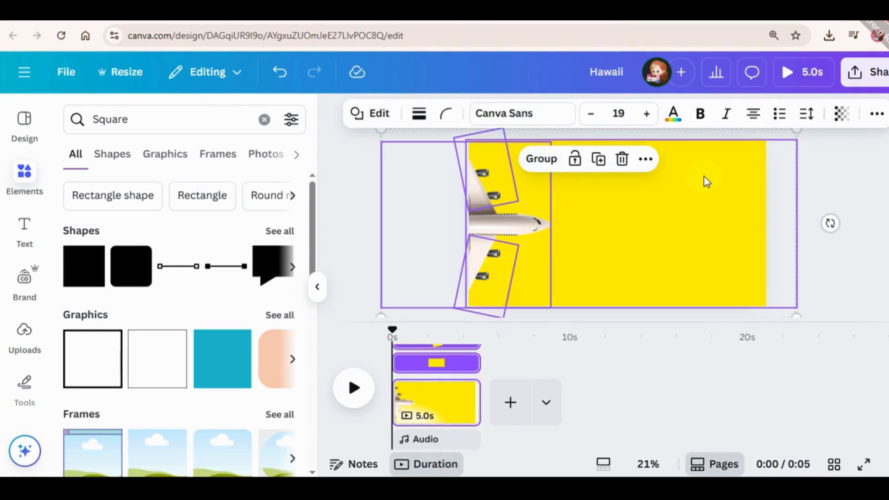
pyautogui.click(853, 175)
pyautogui.click(679, 198)
pyautogui.moveTo(800, 227); pyautogui.dragTo(886, 228)
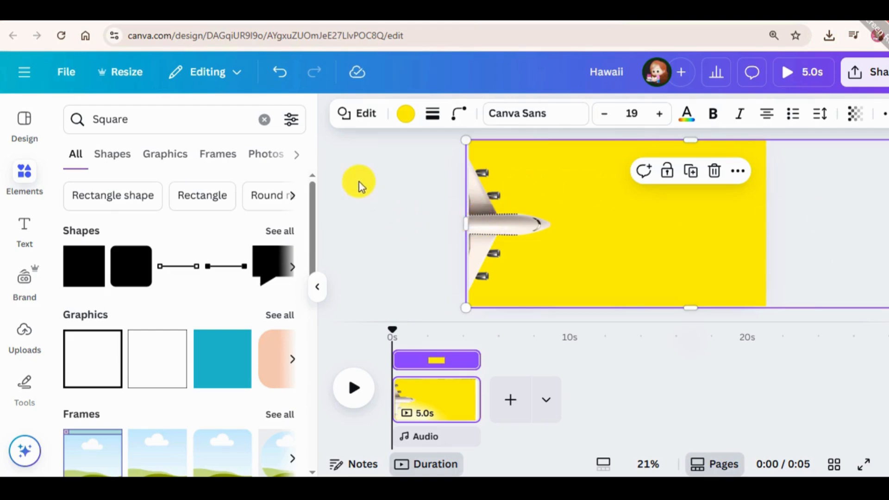
# Step: Group the airplane and all yellow shapes again and move the group left until plain yellow fills the page
pyautogui.click(360, 168)
pyautogui.moveTo(363, 154)
pyautogui.mouseDown()
pyautogui.moveTo(613, 229)
pyautogui.moveTo(727, 306)
pyautogui.mouseUp()
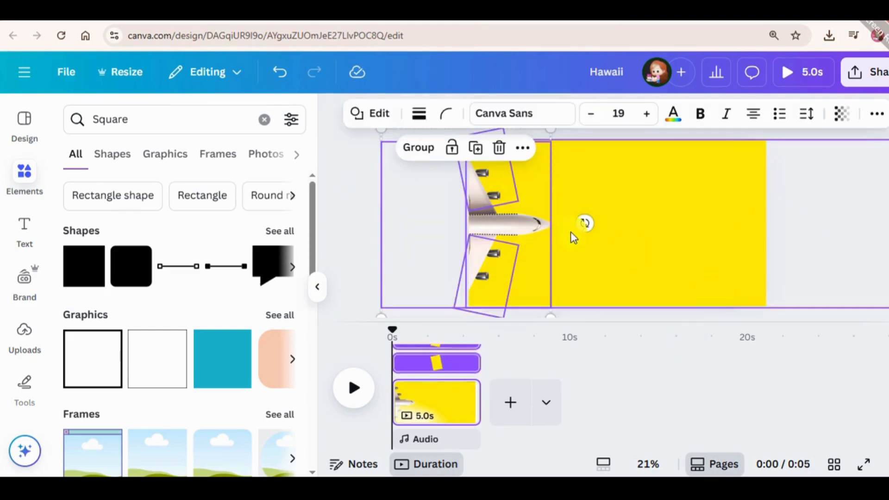
pyautogui.click(419, 142)
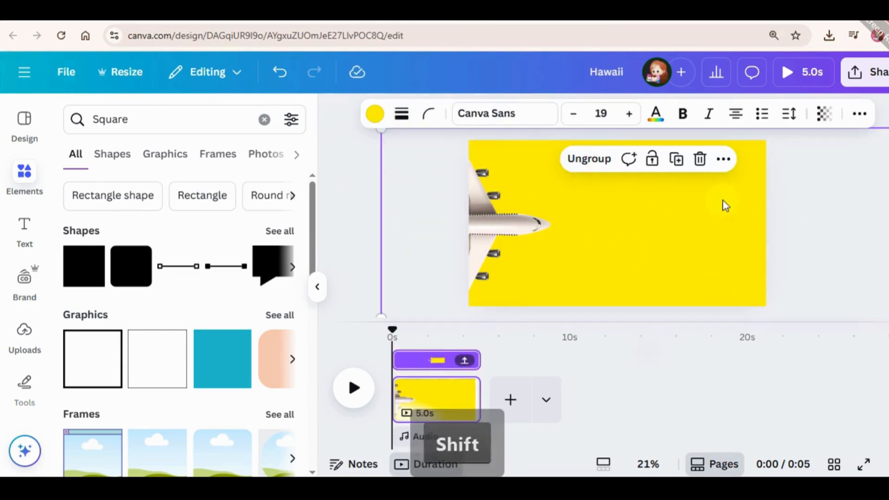
pyautogui.moveTo(707, 198); pyautogui.dragTo(671, 214)
pyautogui.moveTo(660, 211)
pyautogui.mouseDown()
pyautogui.moveTo(643, 200)
pyautogui.moveTo(650, 206)
pyautogui.mouseUp()
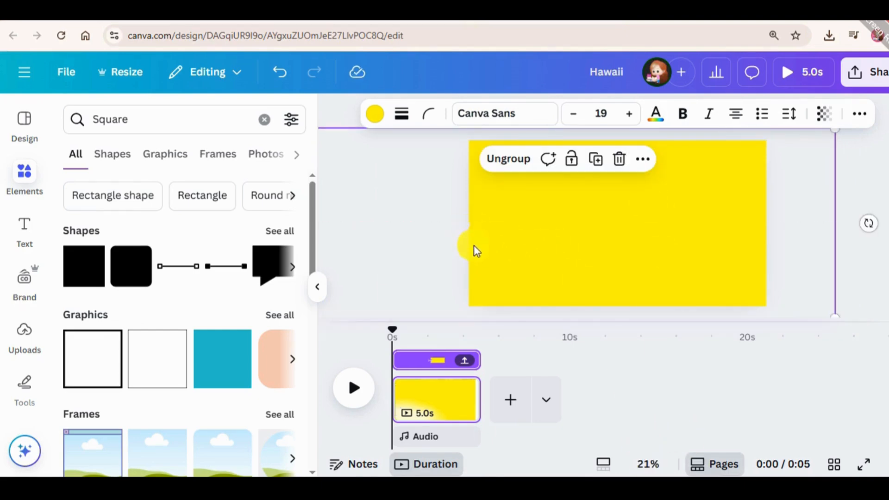
# Step: Add a text box to the page with the text "travel"
pyautogui.click(25, 238)
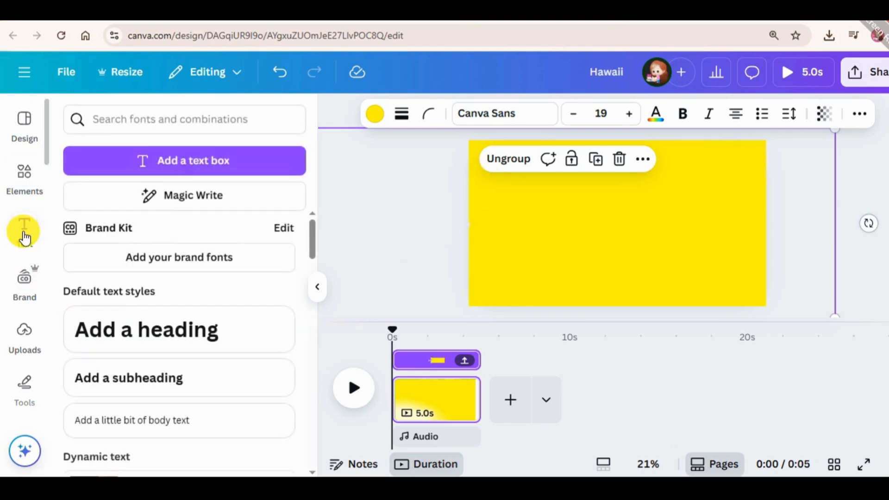
pyautogui.click(186, 156)
pyautogui.press('BackSpace')
pyautogui.write('travel')
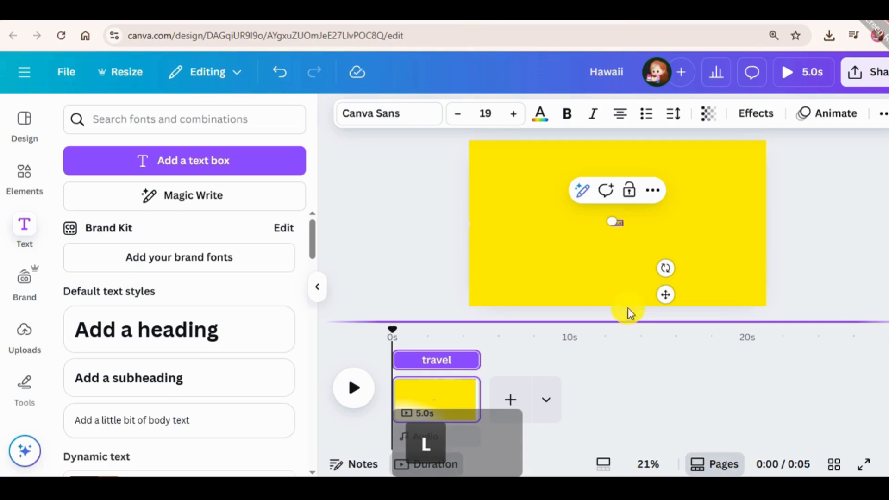
# Step: Enlarge the text to size 284, capitalize it as "Travel", and widen its box so the word fits on one line
pyautogui.moveTo(615, 228); pyautogui.dragTo(433, 216)
pyautogui.press('BackSpace')
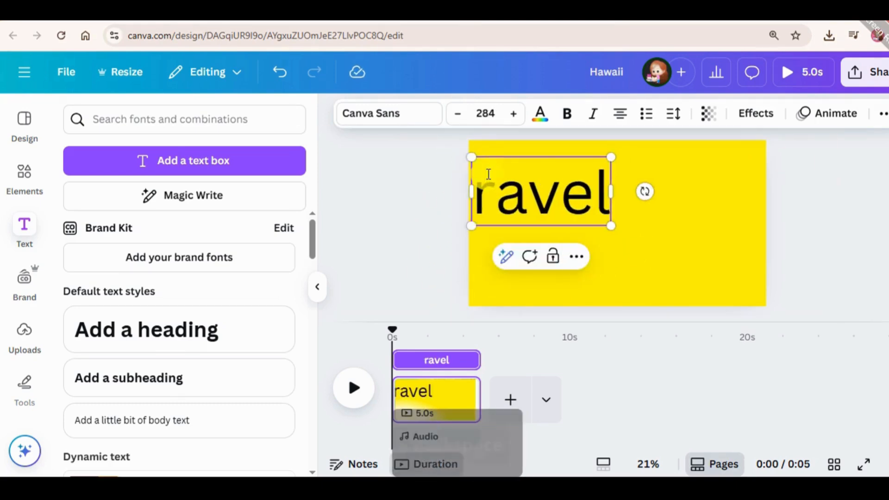
pyautogui.write('T')
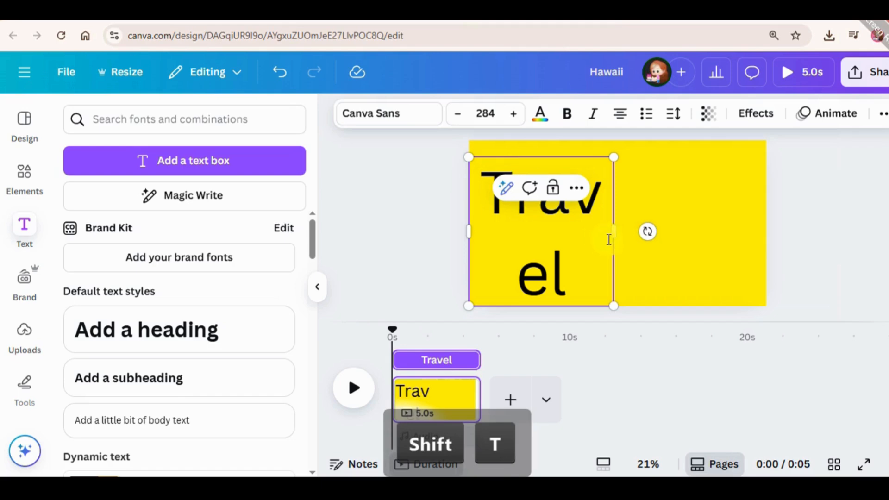
pyautogui.moveTo(615, 236); pyautogui.dragTo(658, 276)
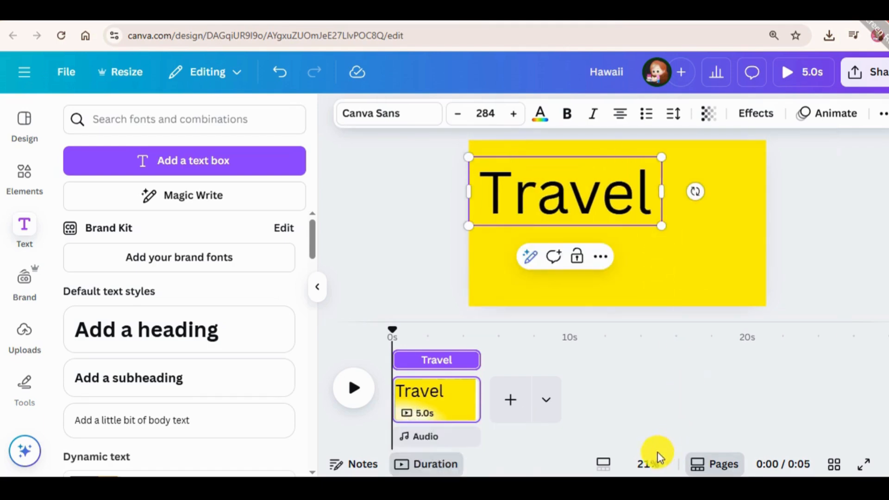
pyautogui.click(775, 225)
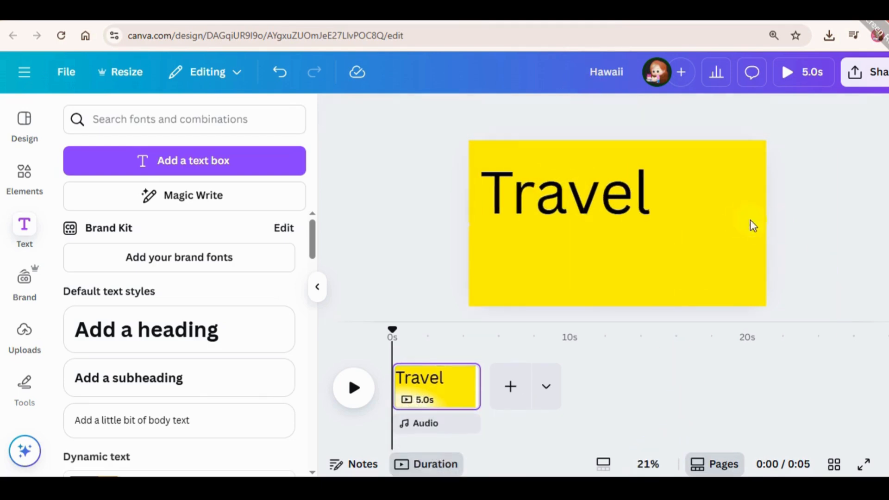
# Step: Move the "Travel" text toward the page centre and set its font to Yellowtail
pyautogui.moveTo(603, 196); pyautogui.dragTo(627, 202)
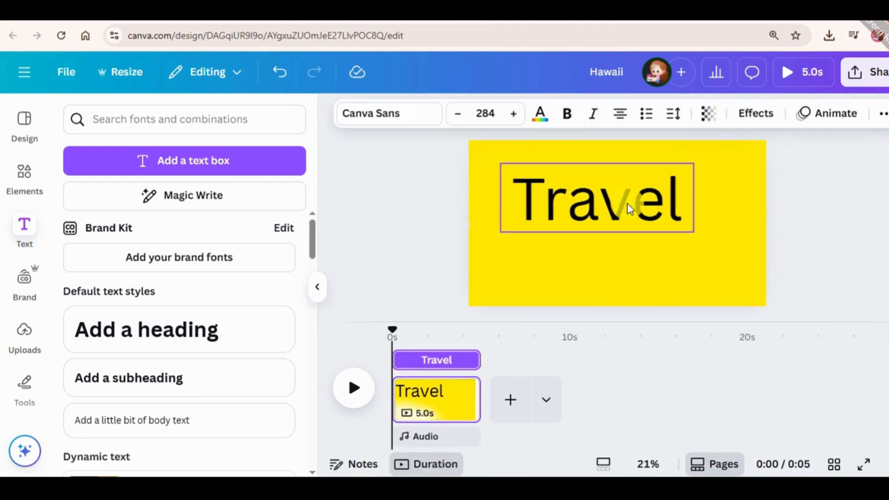
pyautogui.click(429, 120)
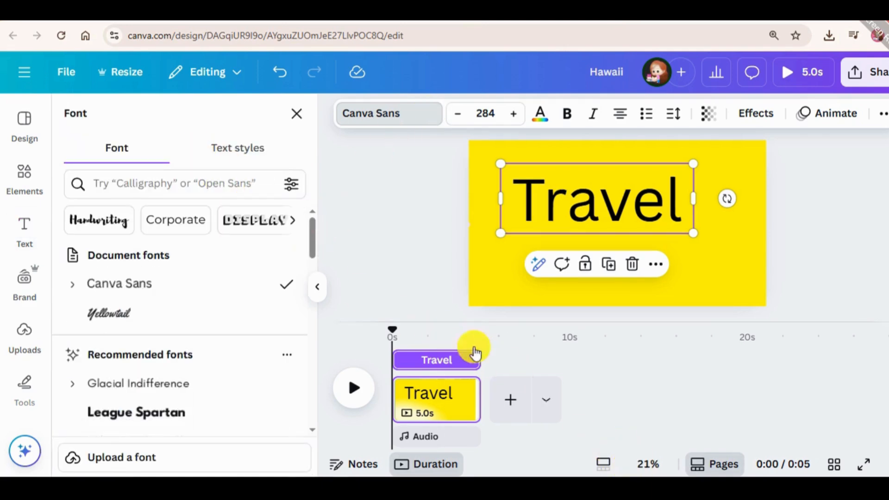
pyautogui.click(238, 194)
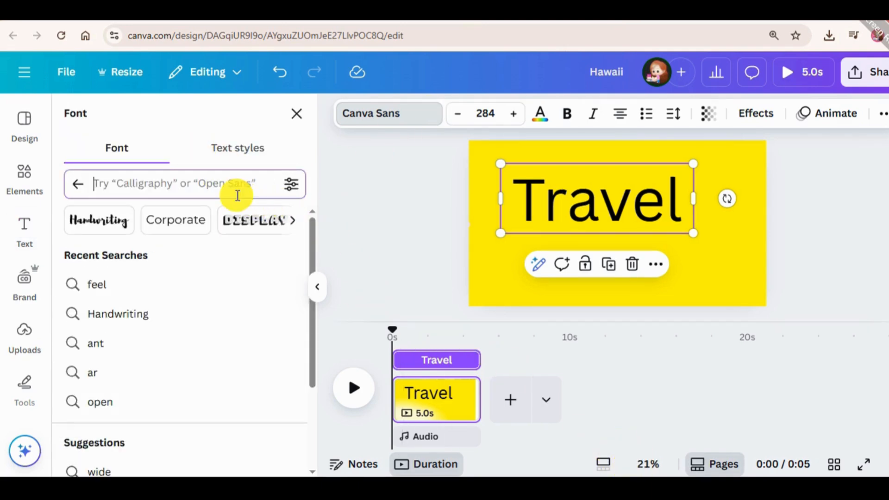
pyautogui.write('yello')
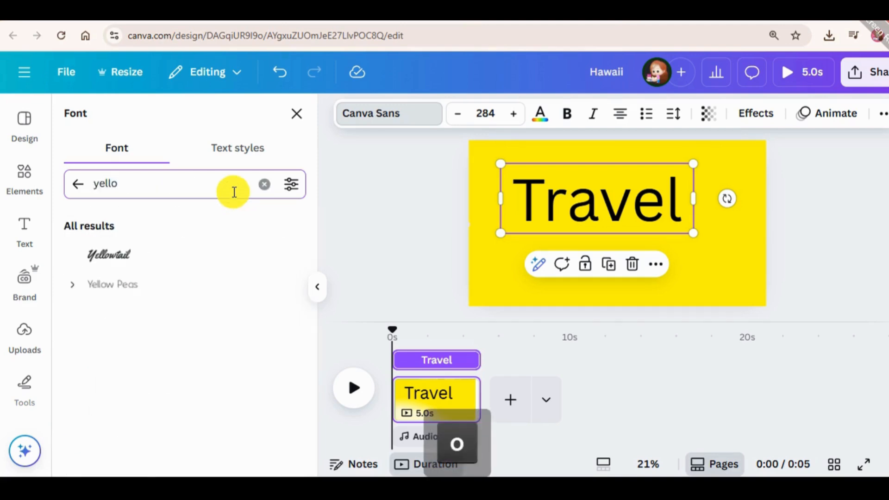
pyautogui.click(179, 254)
# Step: Scale the "Travel" text up to size 480 and centre its box on the yellow page
pyautogui.moveTo(503, 235); pyautogui.dragTo(654, 218)
pyautogui.moveTo(423, 223); pyautogui.dragTo(547, 204)
pyautogui.moveTo(768, 256); pyautogui.dragTo(698, 234)
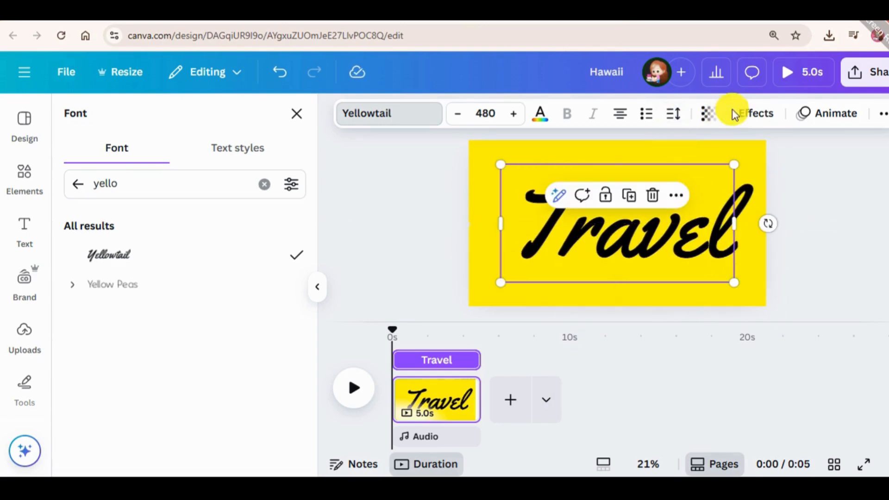
# Step: Apply the Shadow effect to the "Travel" text and make the shadow white
pyautogui.click(746, 116)
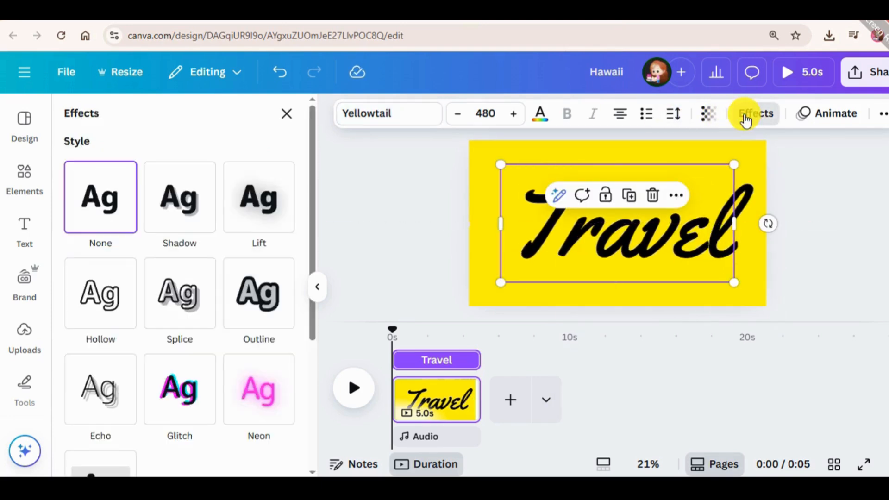
pyautogui.click(222, 204)
pyautogui.scroll(-5, 274, 333)
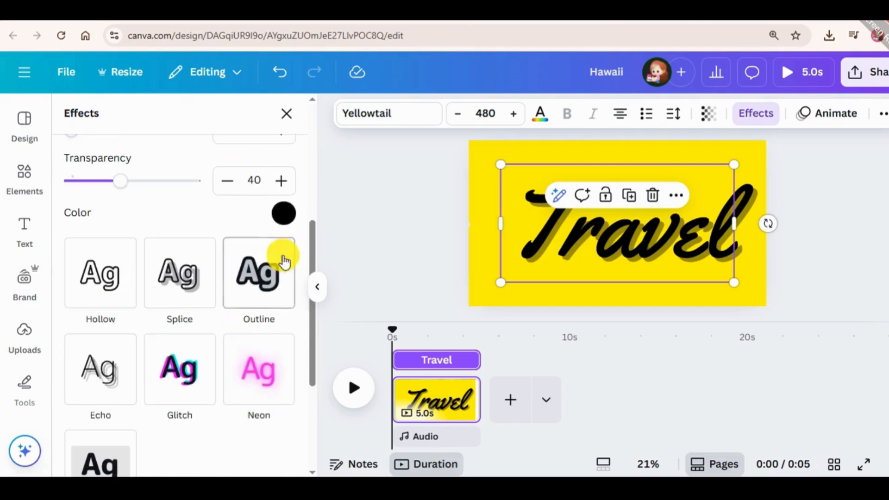
pyautogui.click(283, 216)
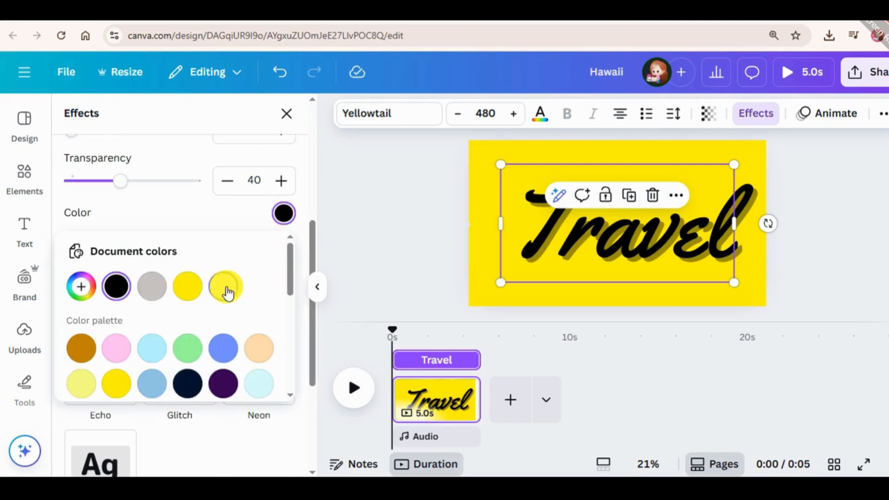
pyautogui.click(203, 294)
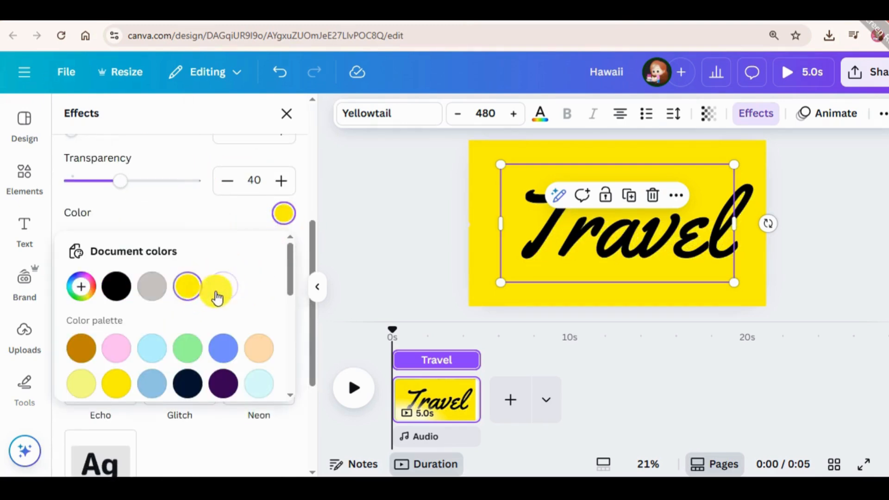
pyautogui.click(225, 292)
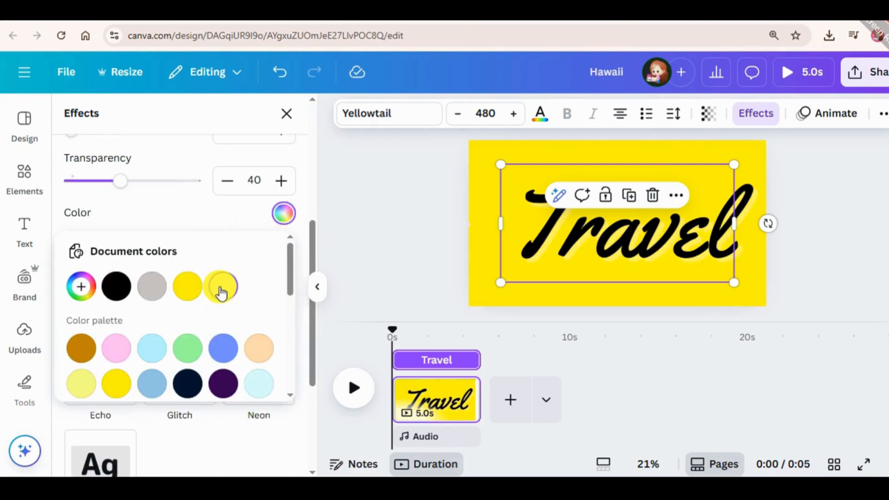
# Step: Set the "Travel" shadow's transparency to 100 and its offset to 24
pyautogui.click(162, 219)
pyautogui.moveTo(125, 190); pyautogui.dragTo(224, 184)
pyautogui.scroll(4, 153, 236)
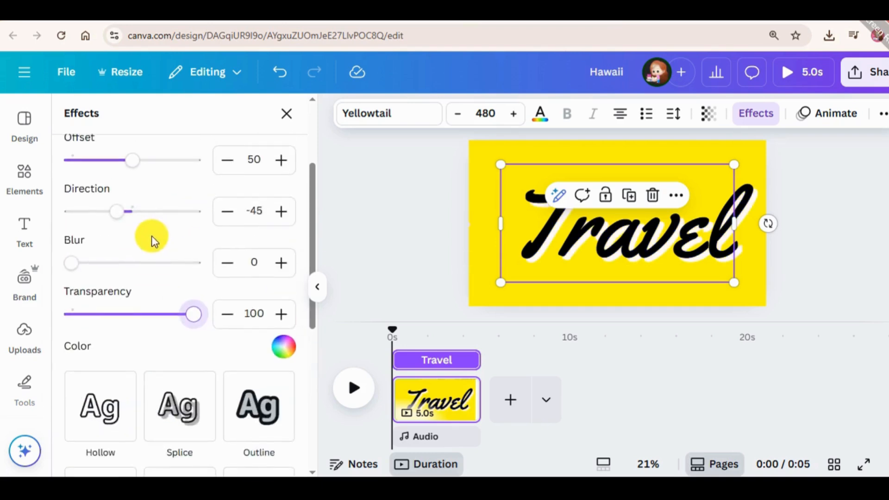
pyautogui.moveTo(130, 230); pyautogui.dragTo(116, 227)
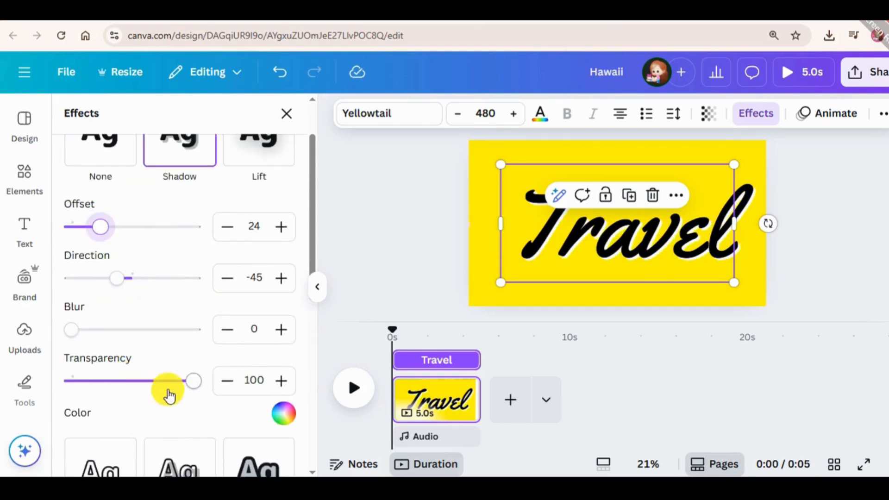
pyautogui.moveTo(79, 339); pyautogui.dragTo(3, 317)
pyautogui.click(655, 238)
pyautogui.moveTo(655, 238)
pyautogui.mouseDown()
pyautogui.moveTo(631, 234)
pyautogui.moveTo(665, 250)
pyautogui.mouseUp()
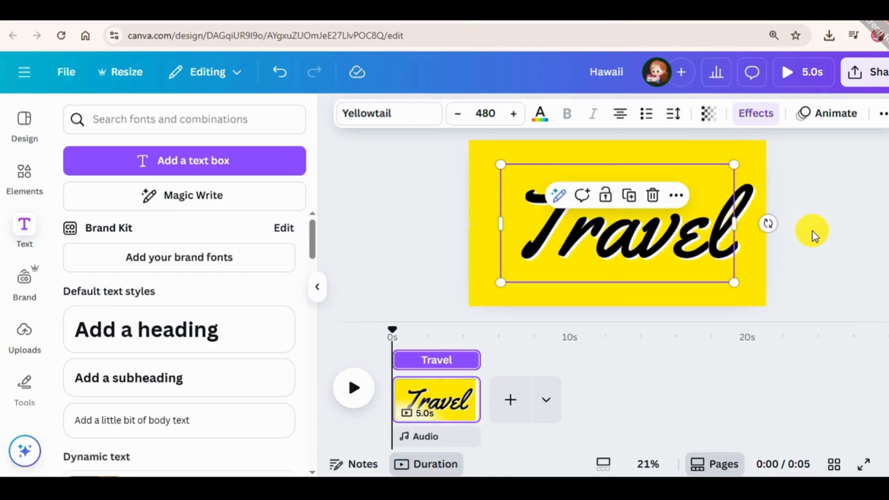
# Step: Shorten the "Travel" text's timing to about 2 seconds and place a duplicate directly after it on the timeline
pyautogui.moveTo(472, 360); pyautogui.dragTo(423, 366)
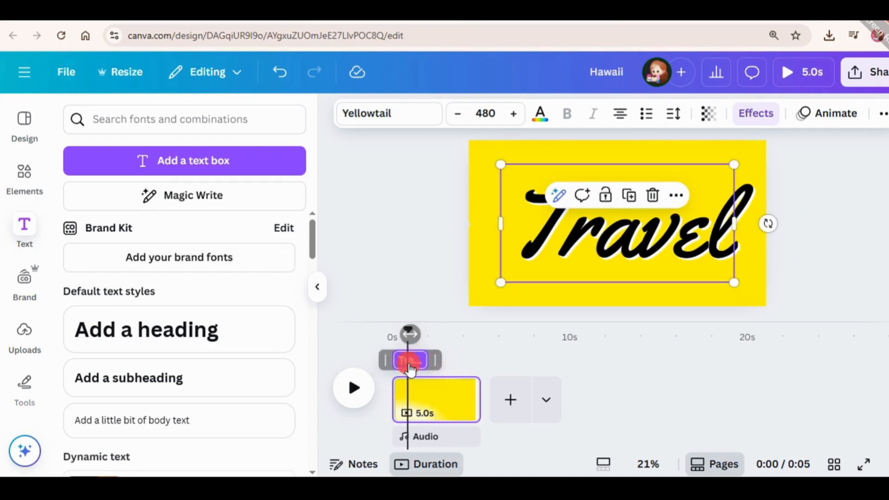
pyautogui.hotkey('ctrl', 'd')
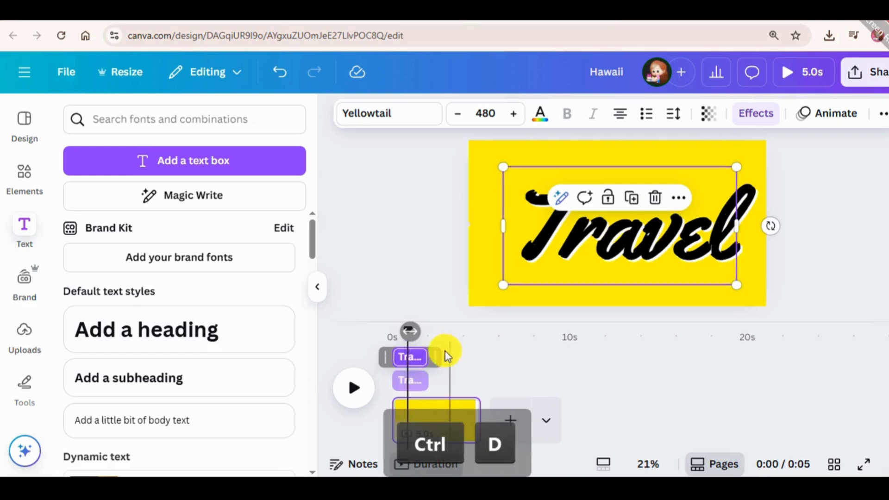
pyautogui.moveTo(414, 391); pyautogui.dragTo(445, 366)
pyautogui.click(660, 240)
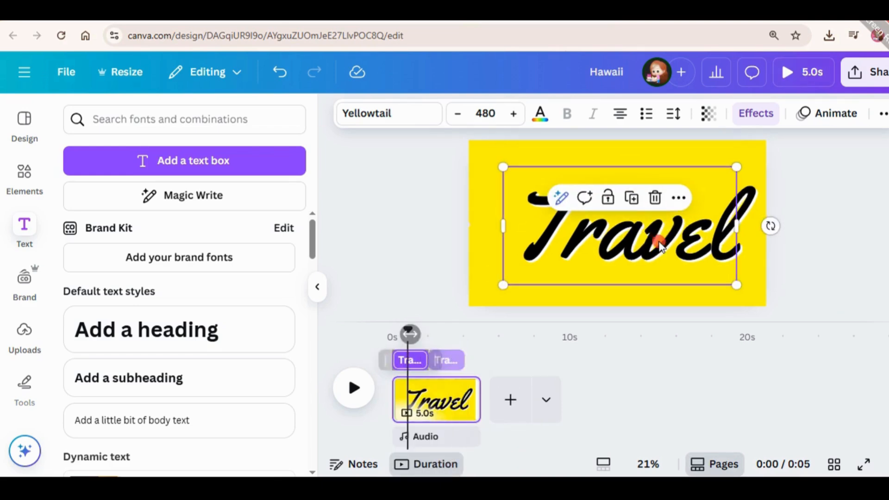
pyautogui.click(660, 241)
pyautogui.press('BackSpace')
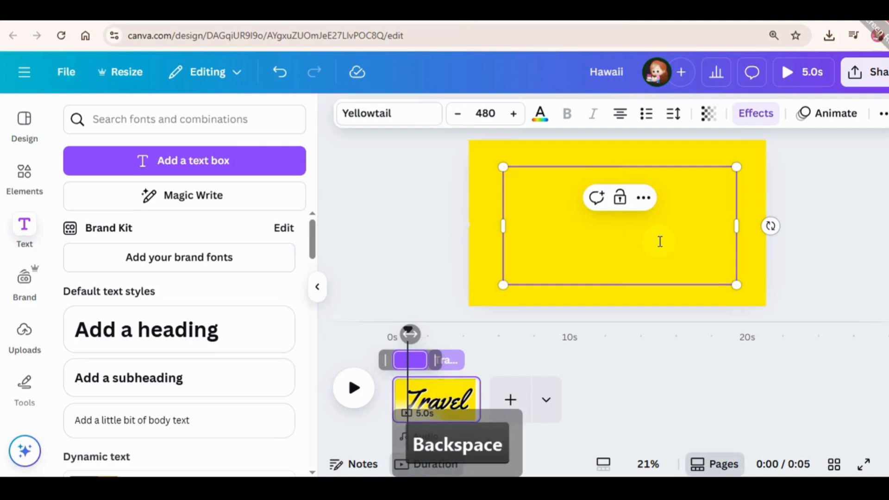
pyautogui.hotkey('ctrl', 'z')
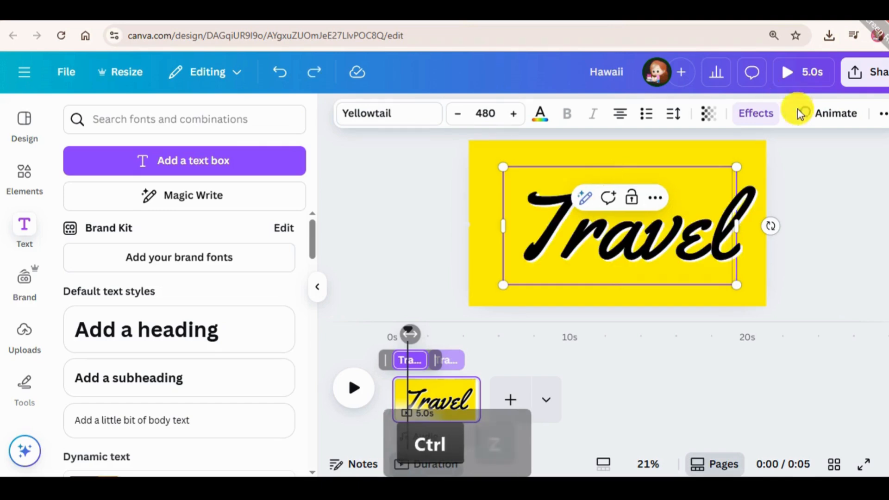
# Step: Replace the wording of the second "Travel" text on the timeline with "To"
pyautogui.click(441, 402)
pyautogui.click(612, 235)
pyautogui.click(612, 235)
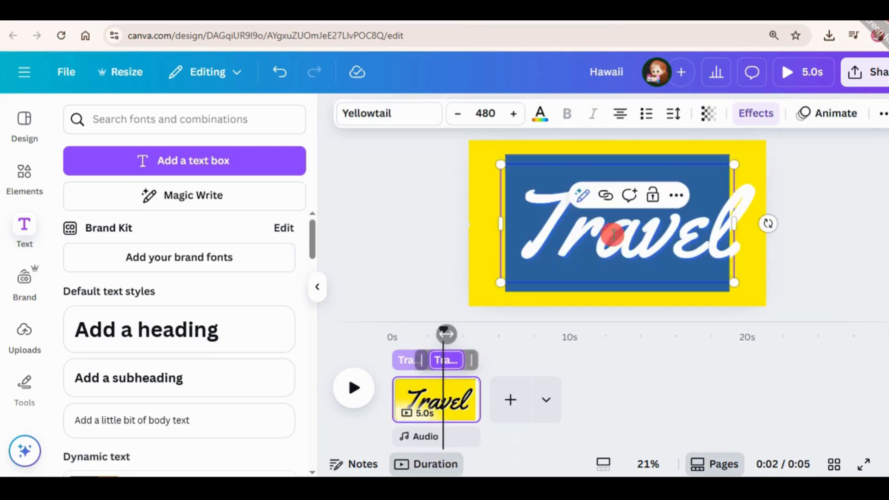
pyautogui.write('To')
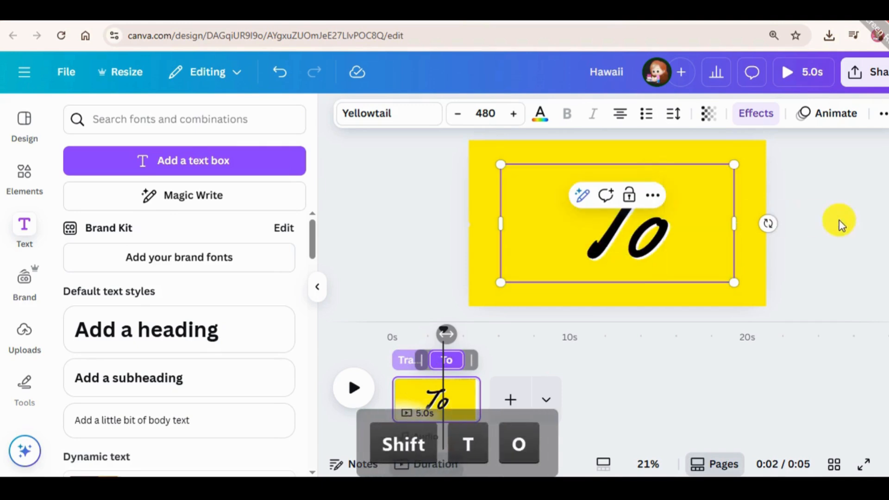
pyautogui.click(848, 219)
# Step: Apply the Block animation to the "To" text, set to play on enter only
pyautogui.click(673, 234)
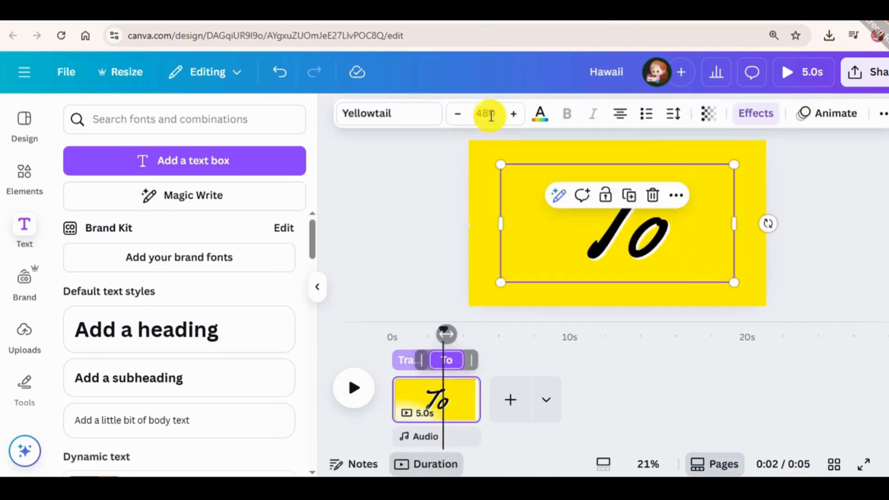
pyautogui.click(813, 124)
pyautogui.scroll(-5, 208, 328)
pyautogui.scroll(1, 213, 296)
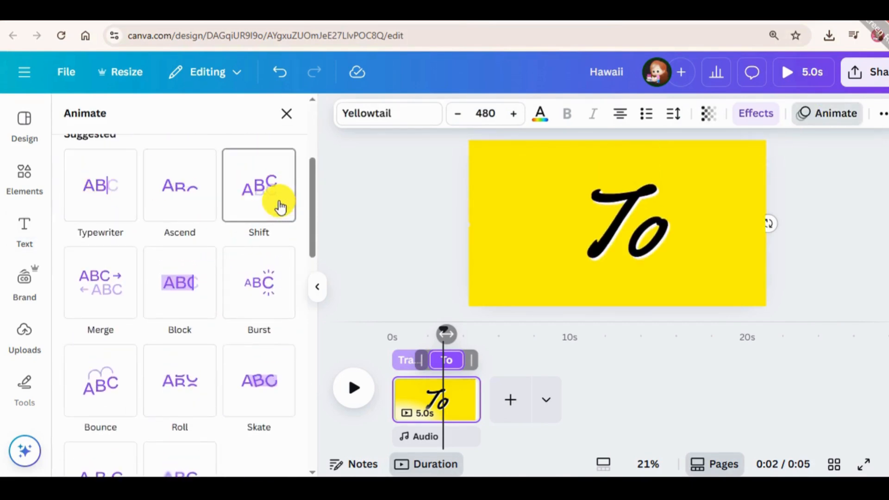
pyautogui.click(97, 180)
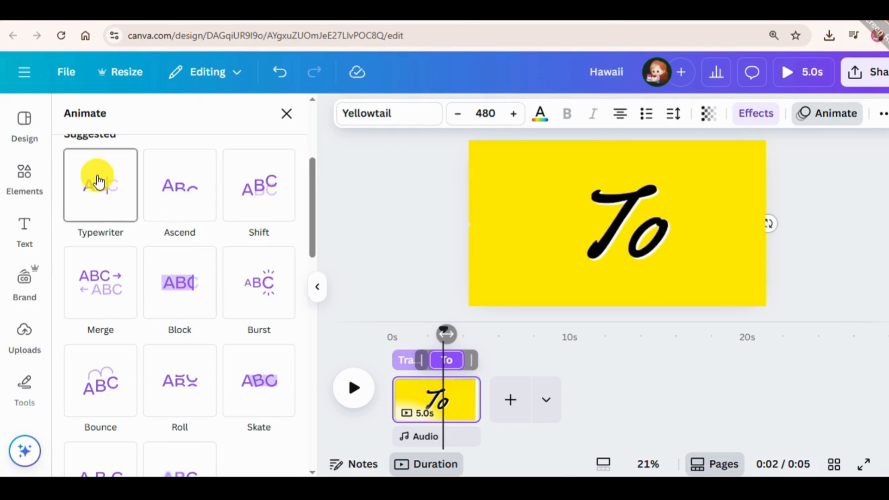
pyautogui.click(248, 290)
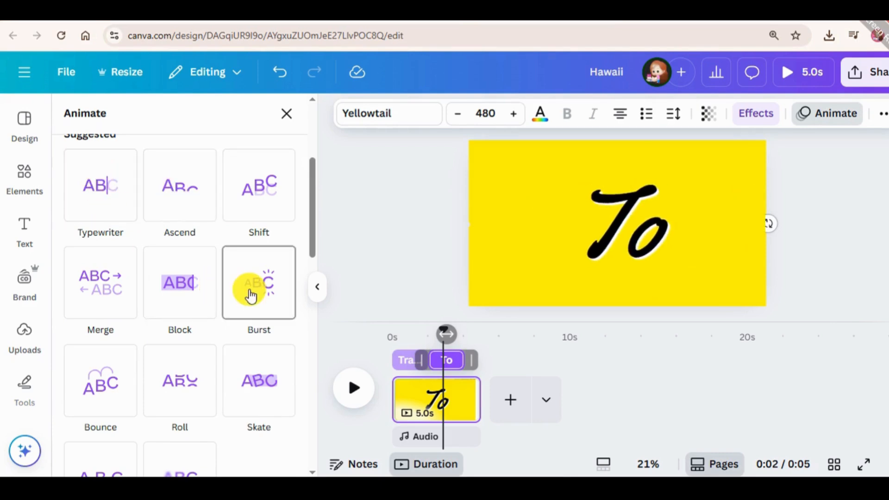
pyautogui.click(154, 291)
pyautogui.scroll(-4, 178, 351)
pyautogui.scroll(4, 176, 351)
pyautogui.click(171, 312)
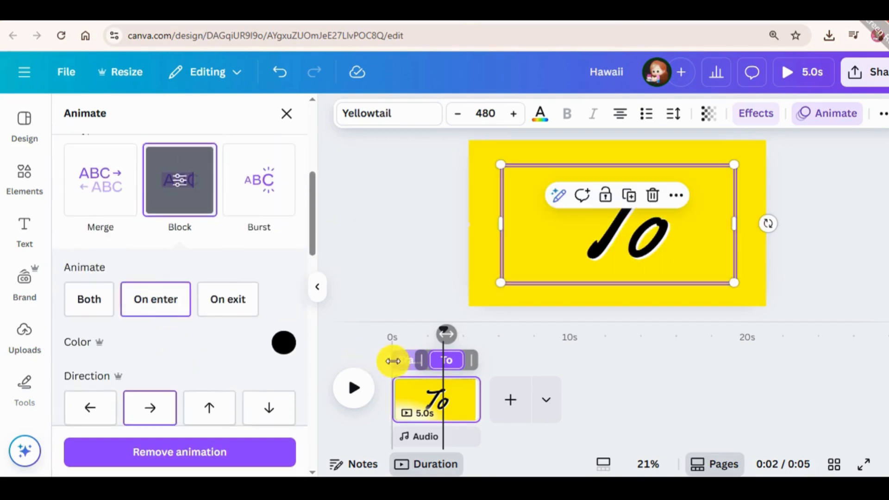
# Step: Apply the Block animation to the "Travel" text, set to play on enter only
pyautogui.click(408, 366)
pyautogui.doubleClick(637, 192)
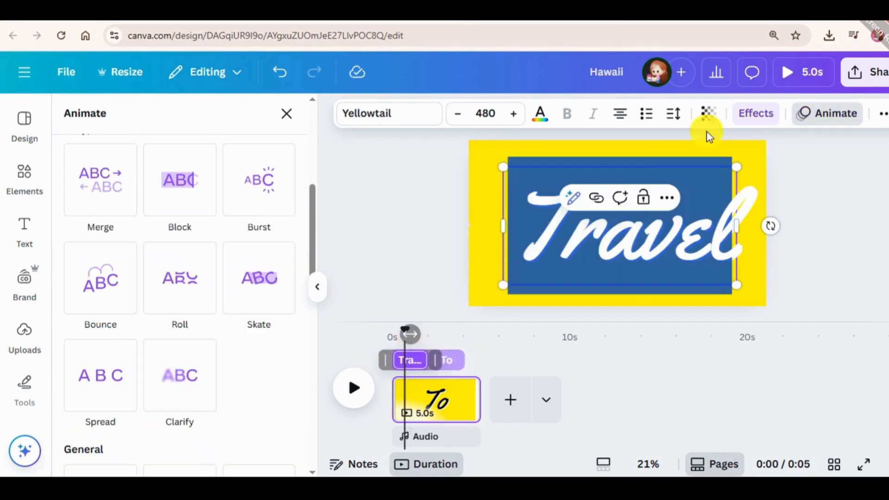
pyautogui.click(834, 116)
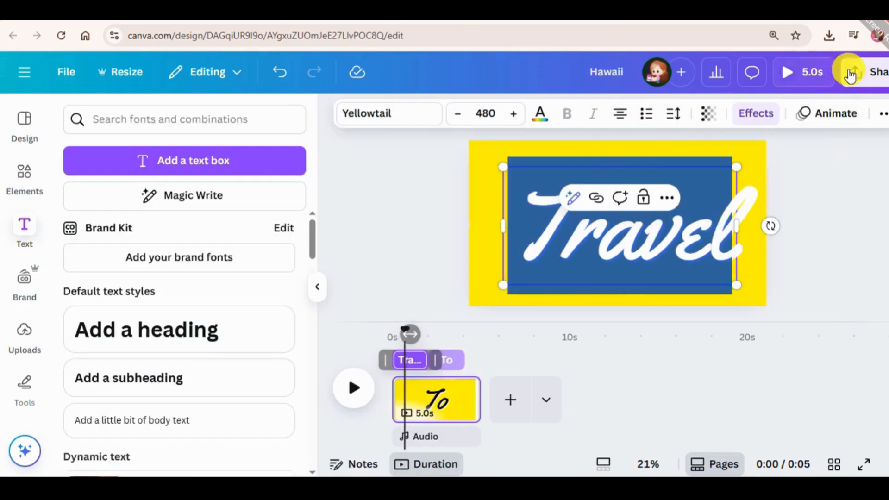
pyautogui.click(844, 113)
pyautogui.scroll(-4, 158, 295)
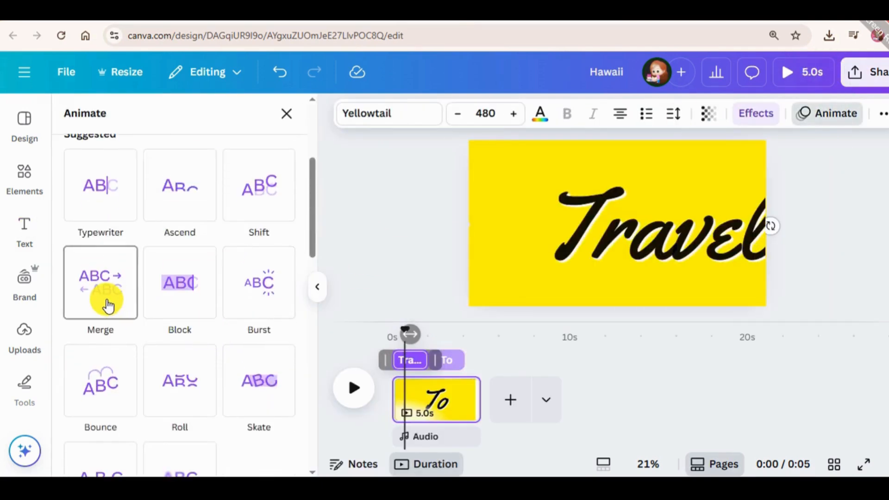
pyautogui.click(183, 291)
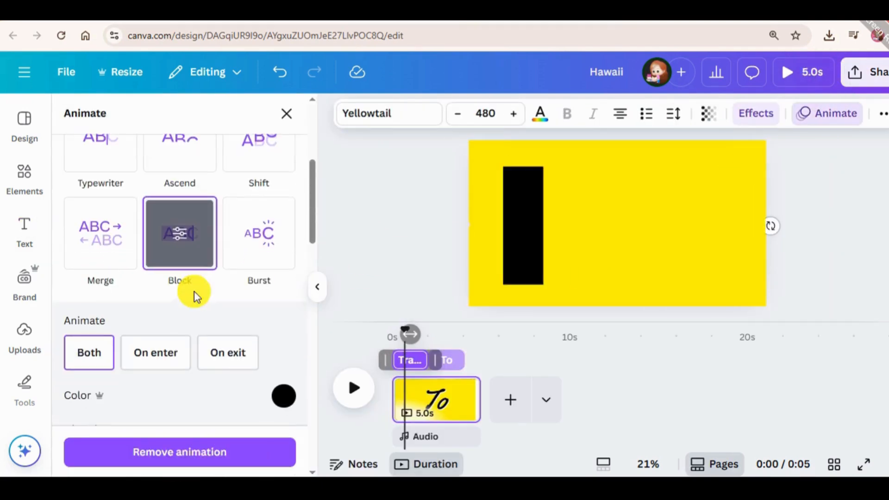
pyautogui.click(178, 353)
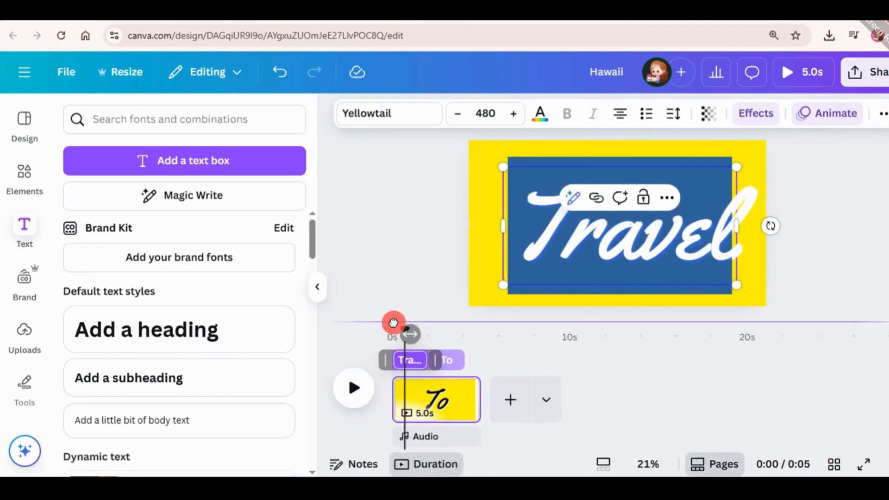
# Step: Preview the page from its start and narrow the "To" text box to fit its word near the page centre
pyautogui.click(396, 393)
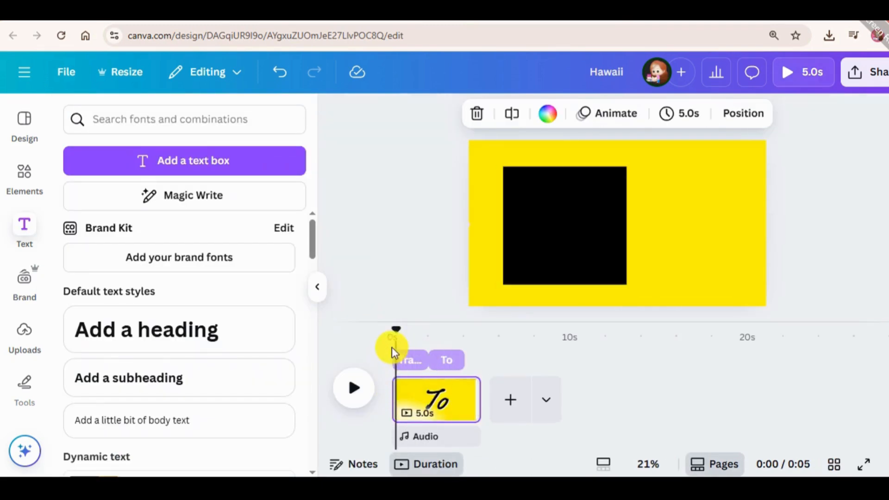
pyautogui.press('space')
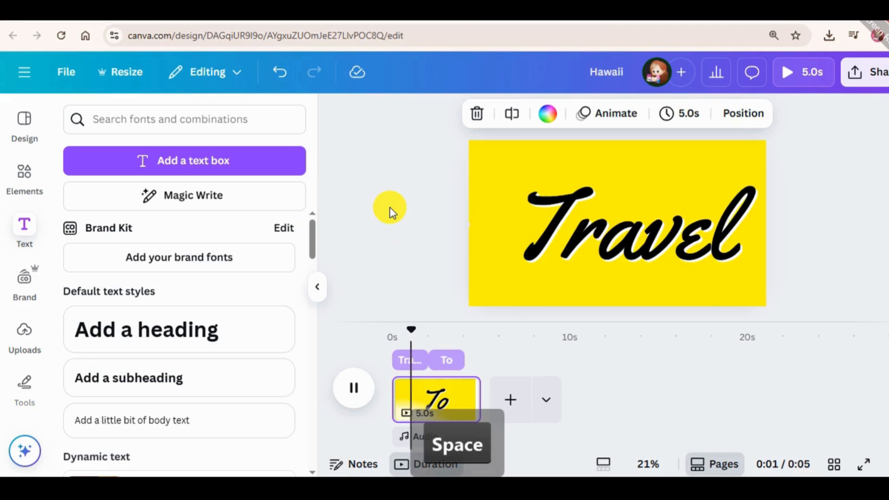
pyautogui.press('space')
pyautogui.click(640, 229)
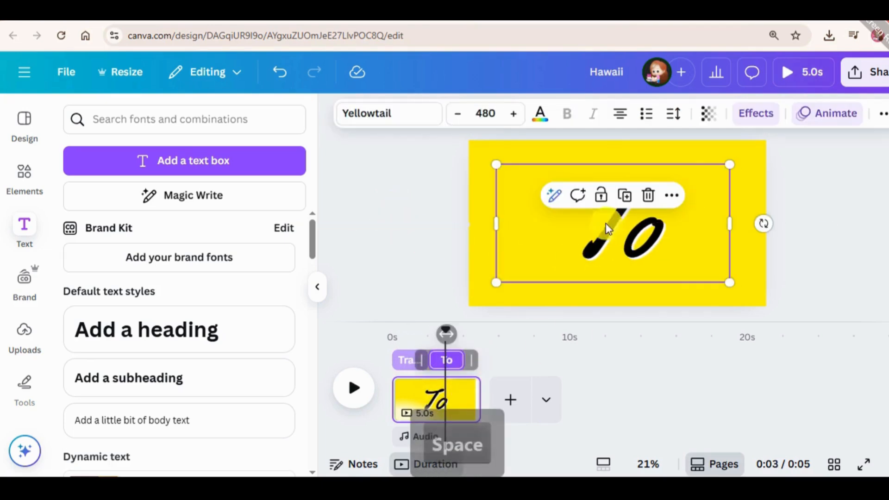
pyautogui.moveTo(495, 220); pyautogui.dragTo(617, 241)
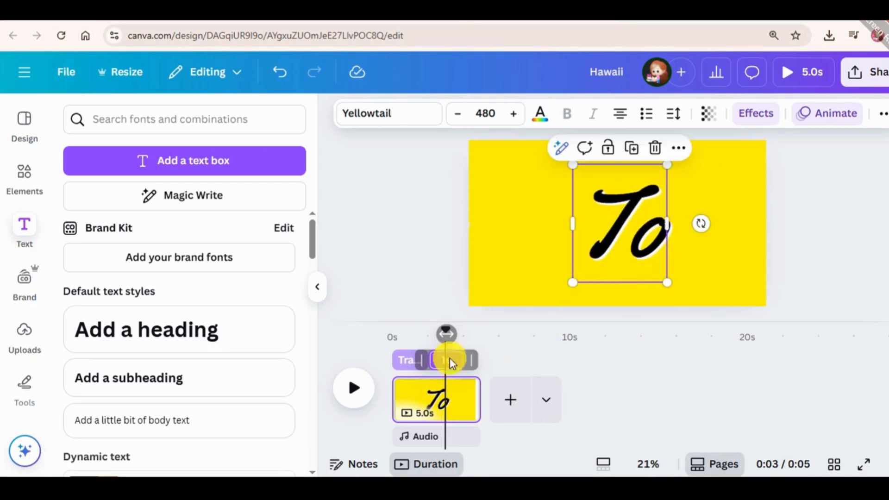
# Step: Shift the "Travel" text slightly left so the word sits centred on the yellow page
pyautogui.click(415, 399)
pyautogui.click(687, 243)
pyautogui.moveTo(685, 234); pyautogui.dragTo(670, 233)
pyautogui.click(831, 204)
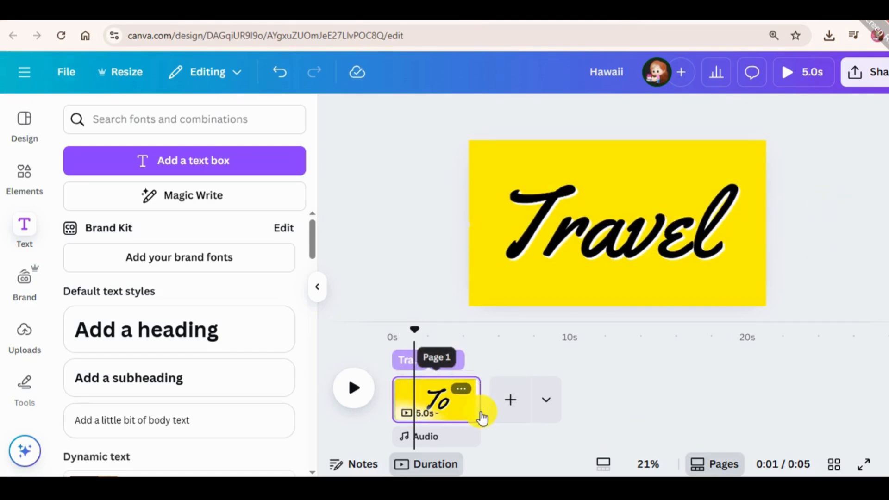
# Step: Duplicate the yellow page containing the "Travel" and "To" texts
pyautogui.click(449, 410)
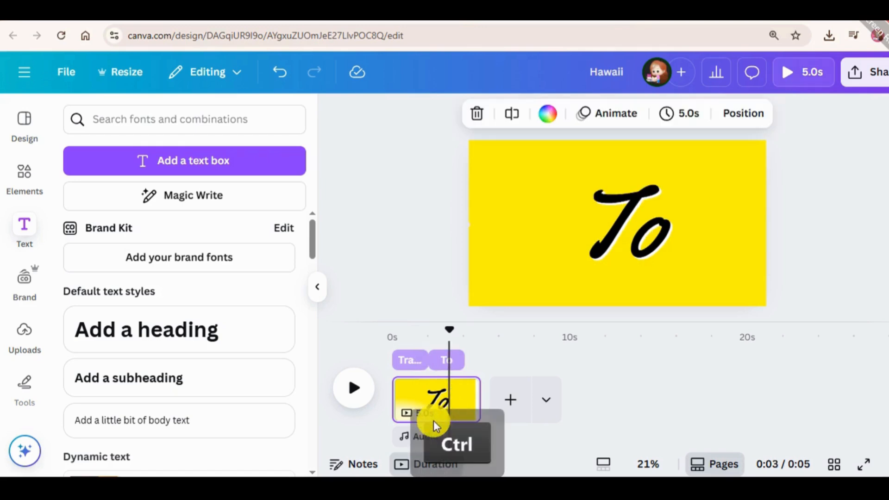
pyautogui.hotkey('ctrl', 'd')
pyautogui.rightClick(456, 398)
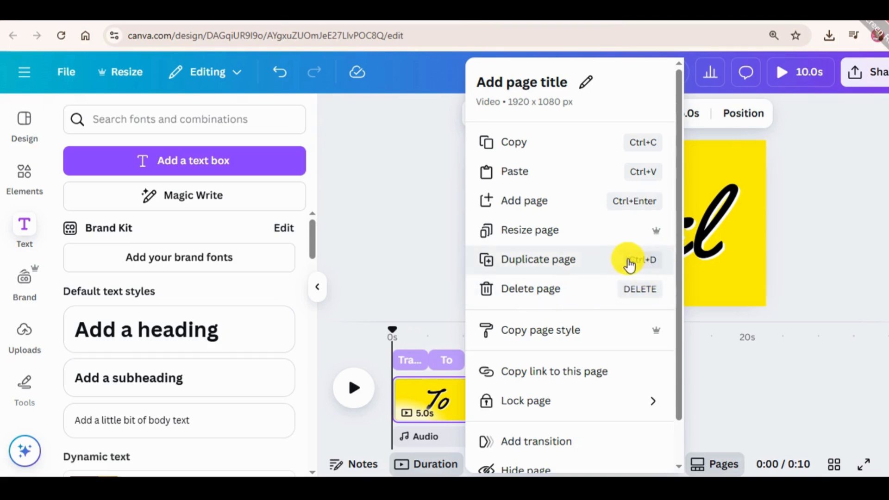
pyautogui.click(706, 332)
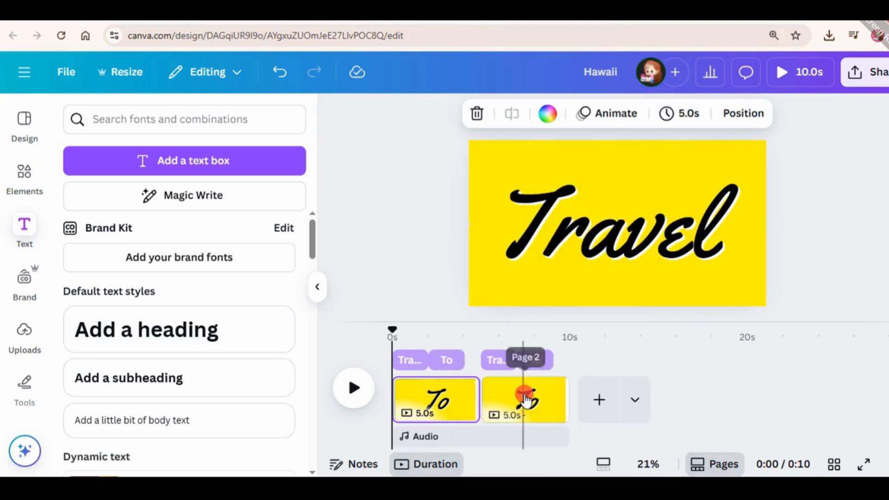
# Step: Delete the "To" text from the second page
pyautogui.click(526, 399)
pyautogui.click(615, 234)
pyautogui.press('Delete')
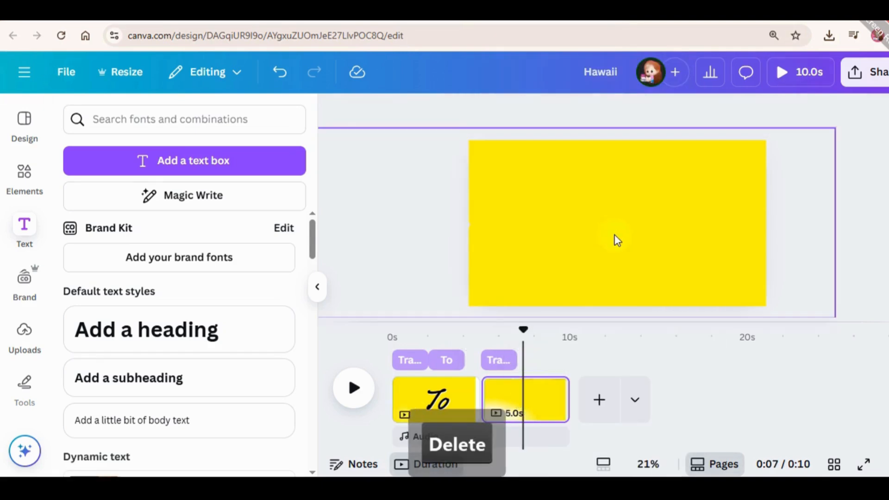
# Step: Delete the "Travel" text from the second page
pyautogui.click(498, 360)
pyautogui.doubleClick(624, 213)
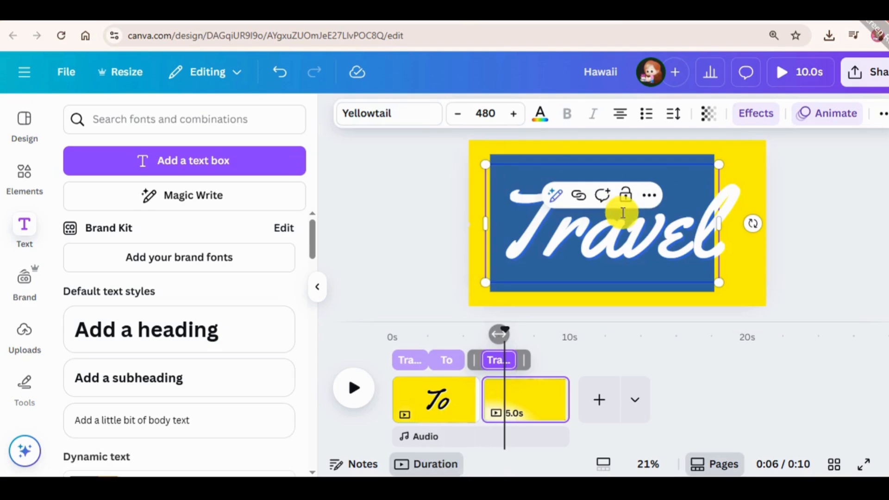
pyautogui.press('Escape')
pyautogui.click(616, 224)
pyautogui.press('Delete')
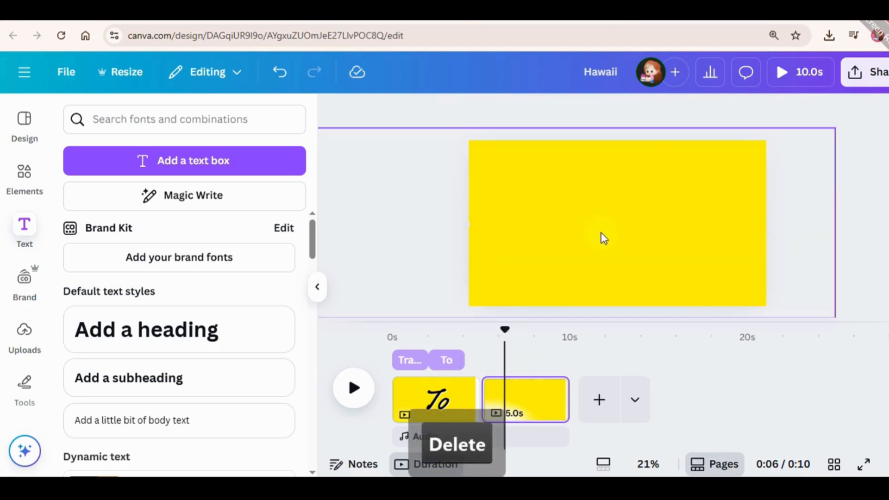
# Step: Move the airplane and yellow shape group off the right edge of the second page to uncover the HAWAII beach image
pyautogui.moveTo(522, 223); pyautogui.dragTo(882, 225)
pyautogui.moveTo(731, 231); pyautogui.dragTo(801, 222)
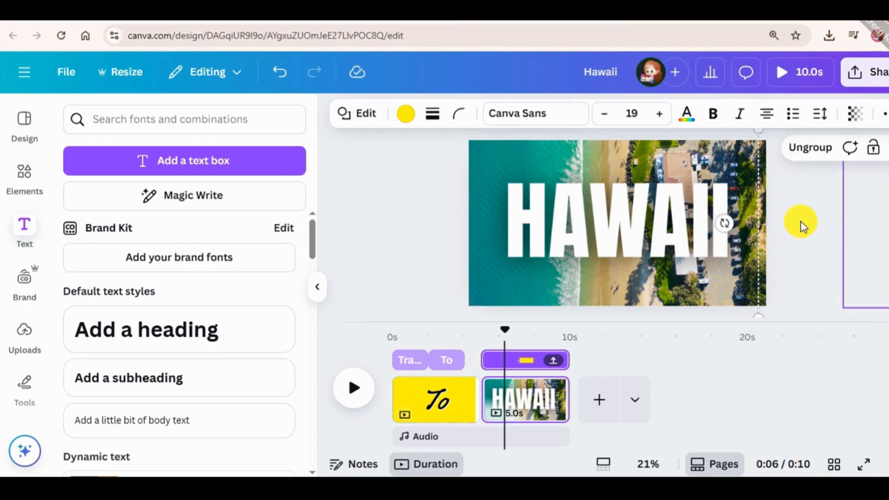
# Step: Add a Match & Move transition between the two pages with a duration of 2.5 seconds
pyautogui.click(482, 416)
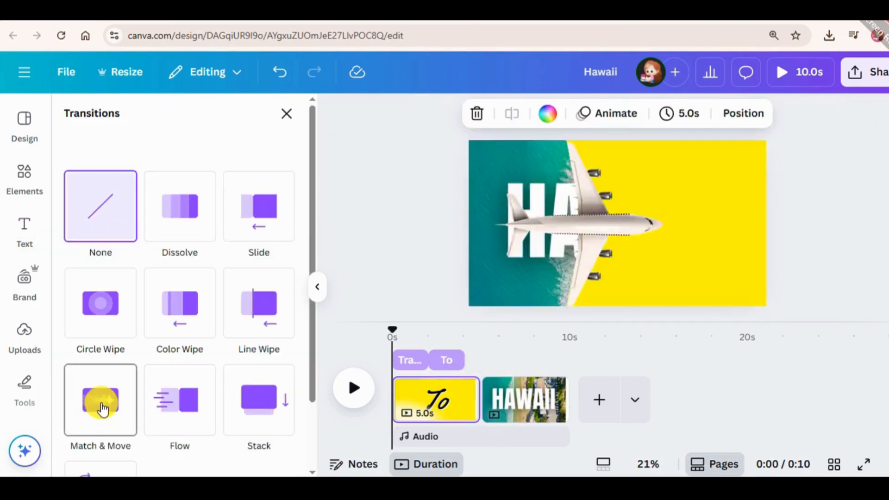
pyautogui.click(103, 409)
pyautogui.moveTo(199, 391); pyautogui.dragTo(212, 391)
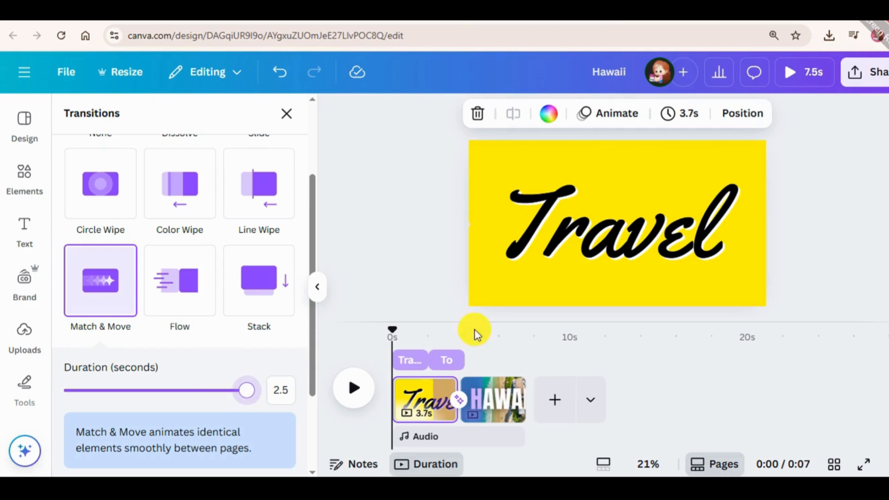
# Step: Preview the transition from the video's start and shorten the "To" text's timing on the first page
pyautogui.click(352, 399)
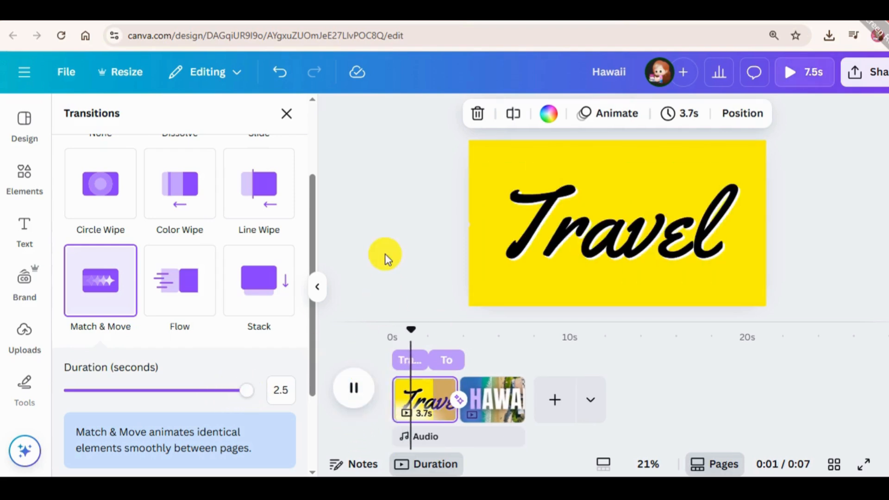
pyautogui.moveTo(459, 350); pyautogui.dragTo(393, 331)
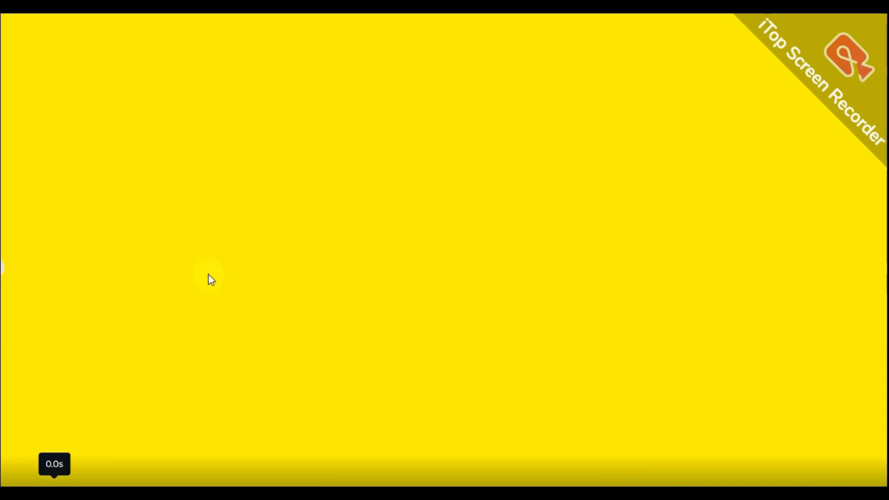
# Step: Watch the video in full screen and pause playback on the HAWAII beach image
pyautogui.click(231, 224)
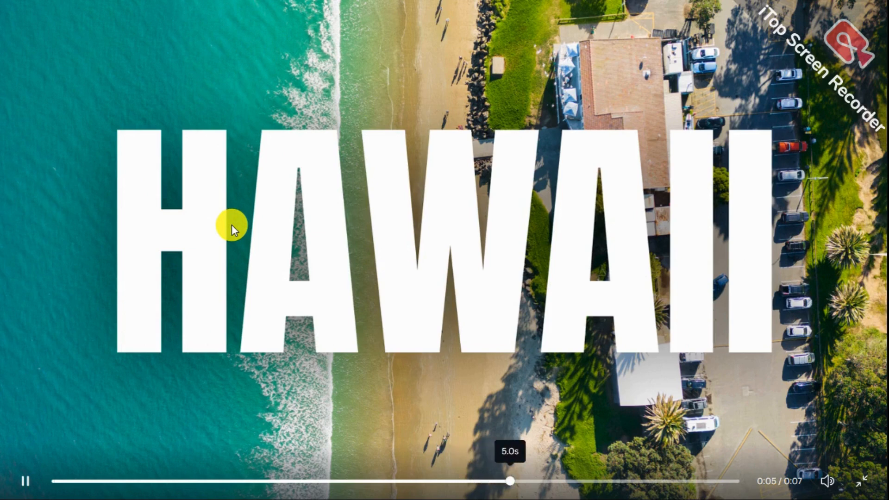
pyautogui.press('space')
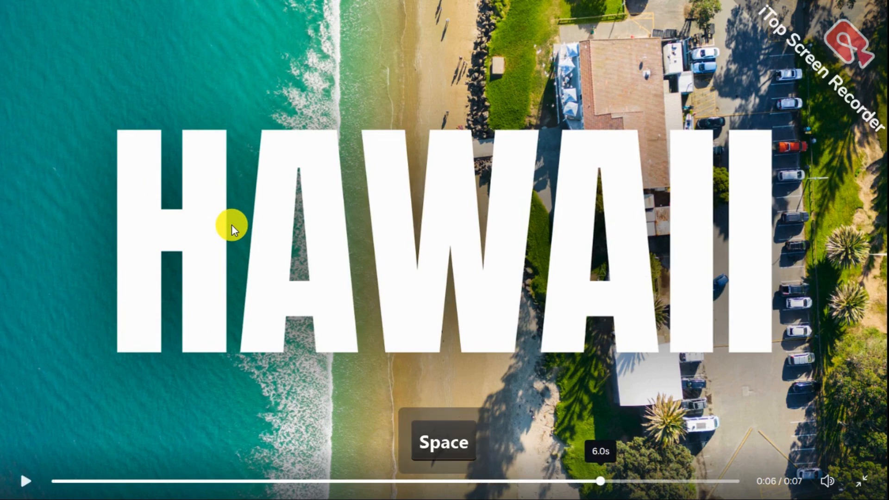